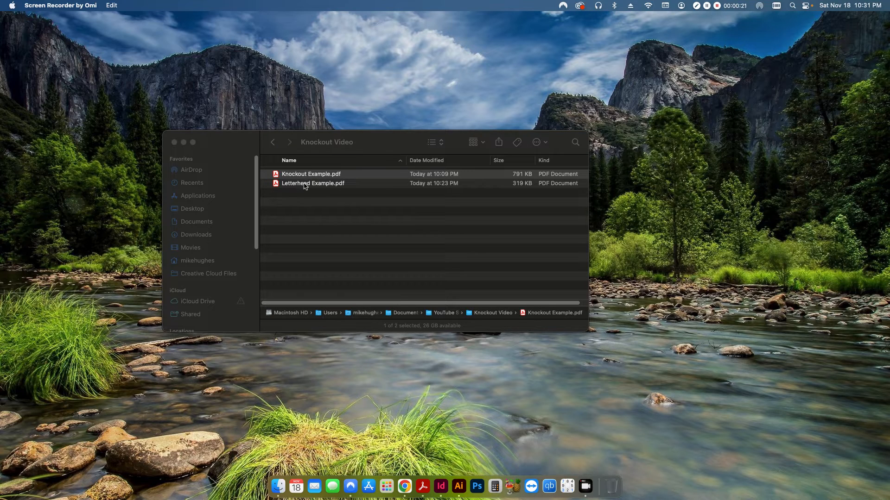
Step: Open Knockout Example.pdf from the Knockout Video folder and fit the whole page in view
click(303, 204)
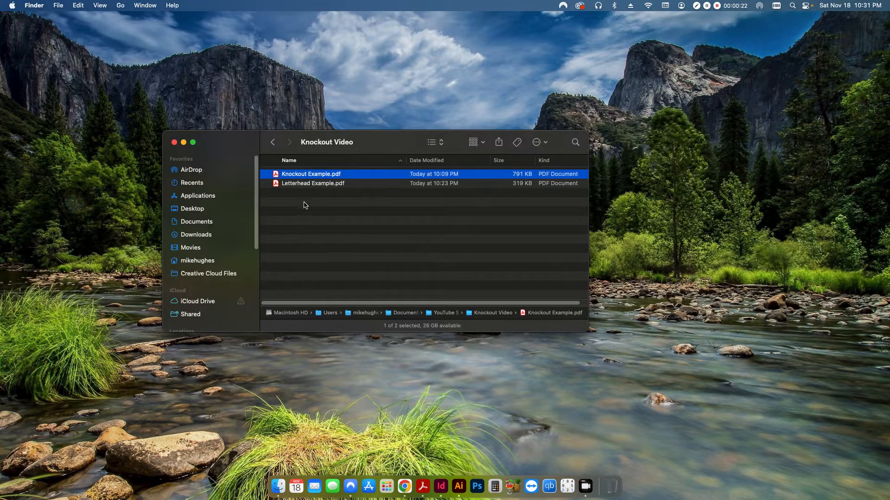
double_click(297, 176)
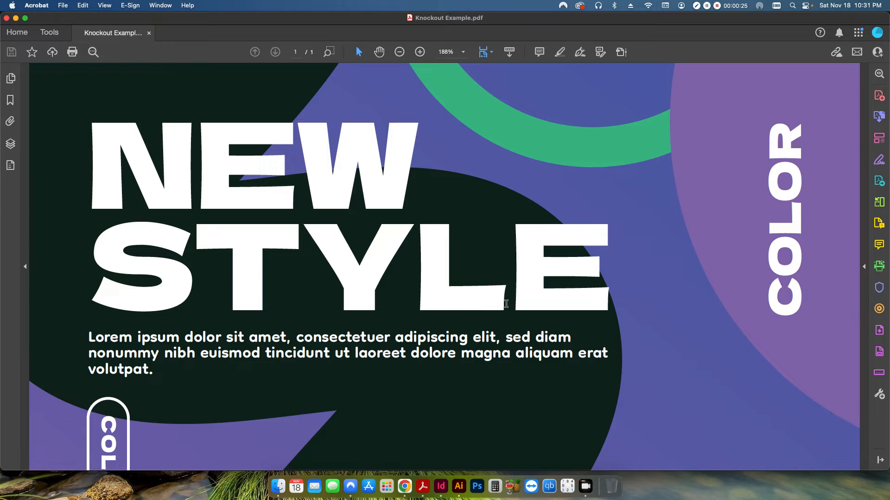
key(super+0)
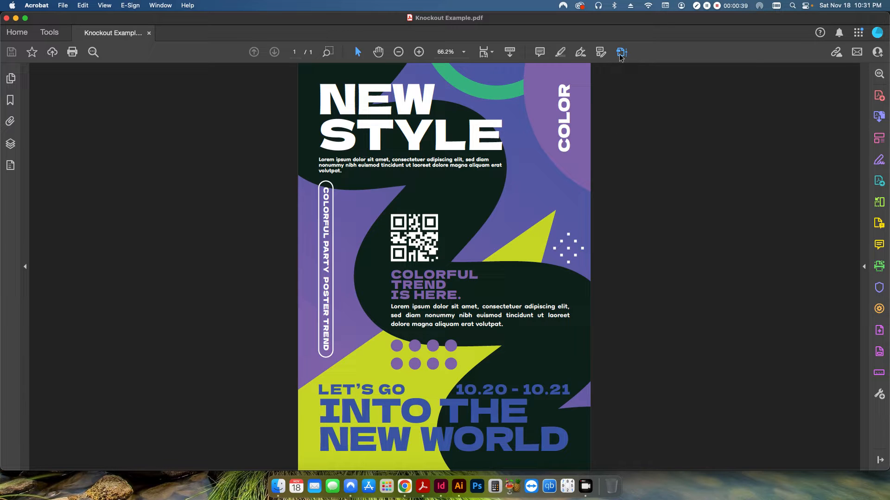
Step: Inspect the poster's separations in the Print Production Output Preview by toggling the cyan, magenta and yellow plates, and close the preview
click(878, 330)
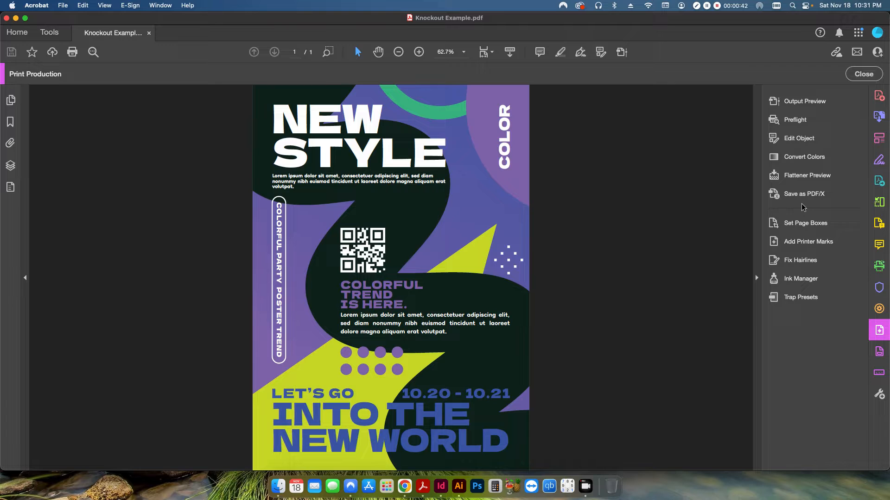
click(797, 103)
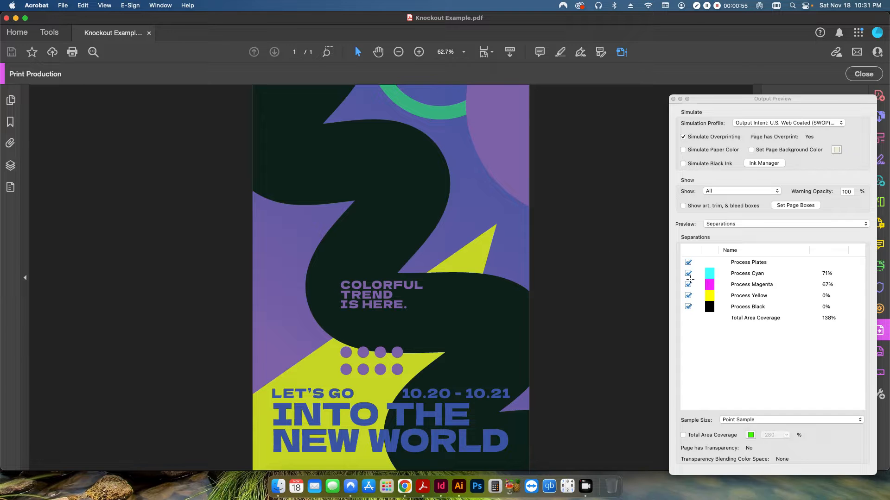
click(688, 273)
click(688, 273)
click(688, 285)
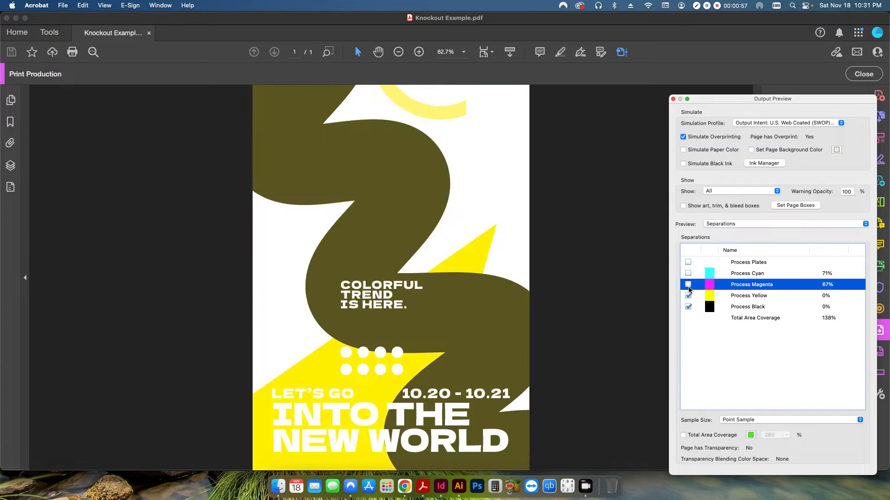
click(688, 273)
click(688, 284)
click(688, 296)
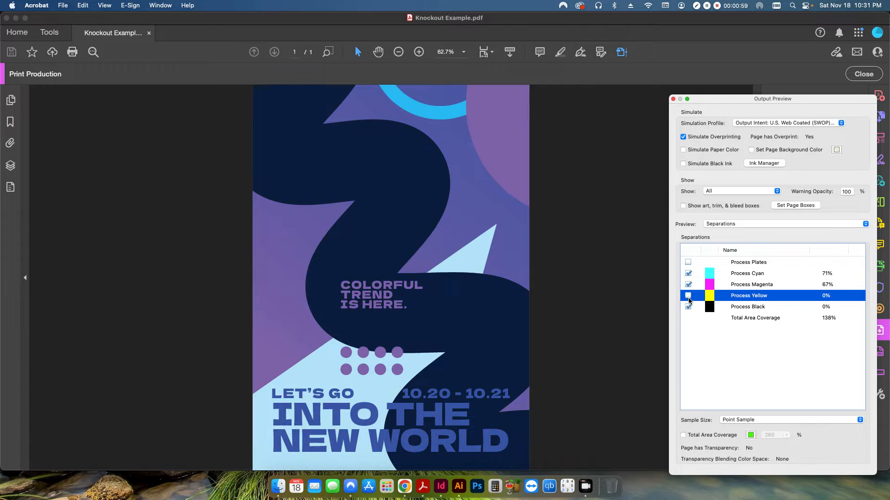
click(688, 296)
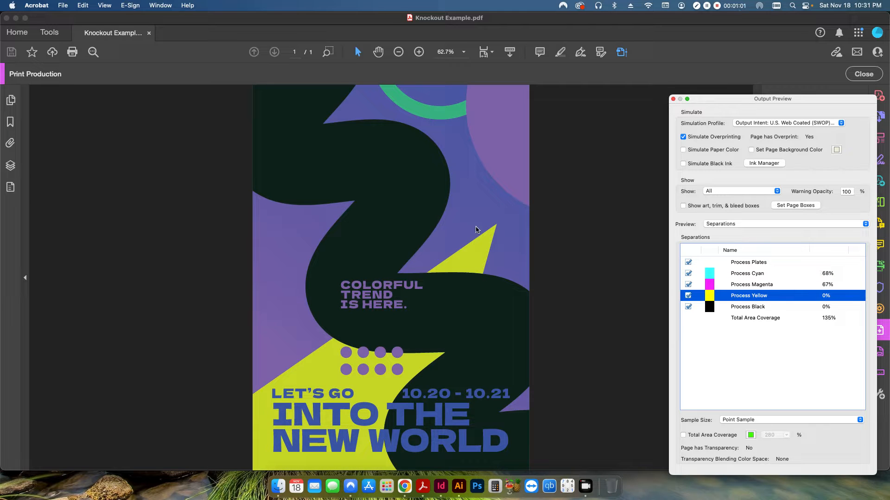
click(673, 98)
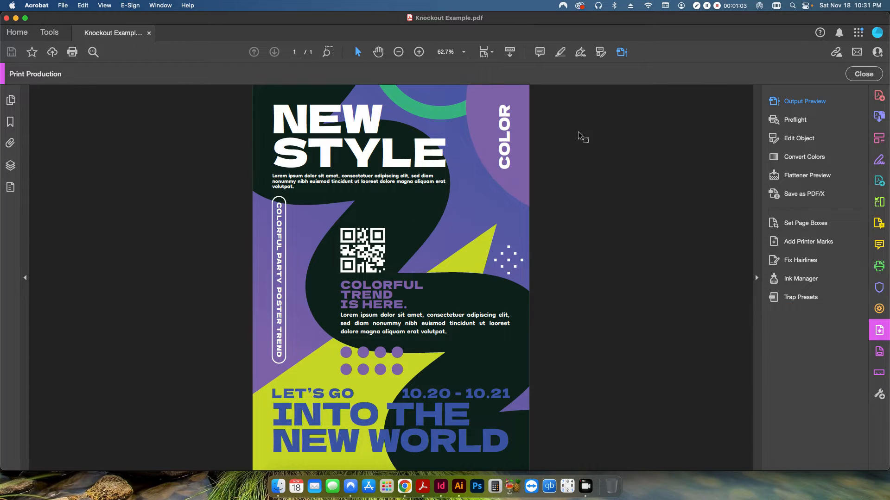
Step: Check the poster for overprinting objects using the Output Preview's Color Warnings with Show Overprinting enabled, and close the preview
click(775, 103)
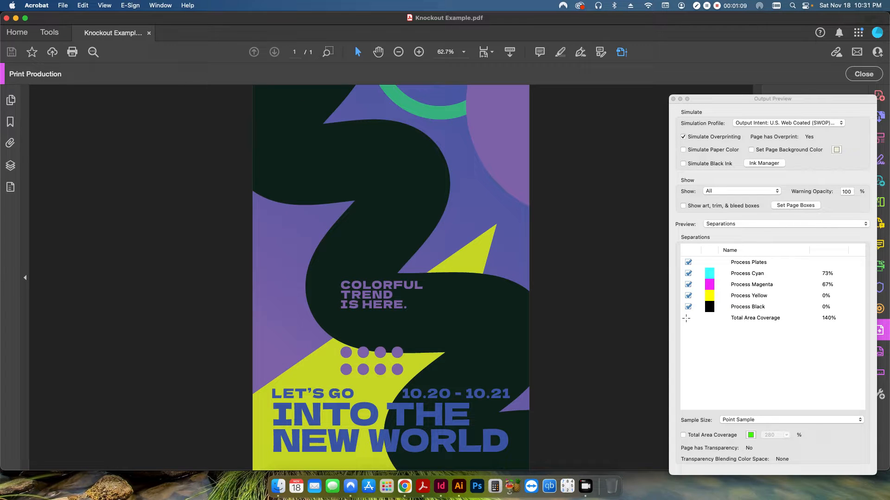
click(737, 225)
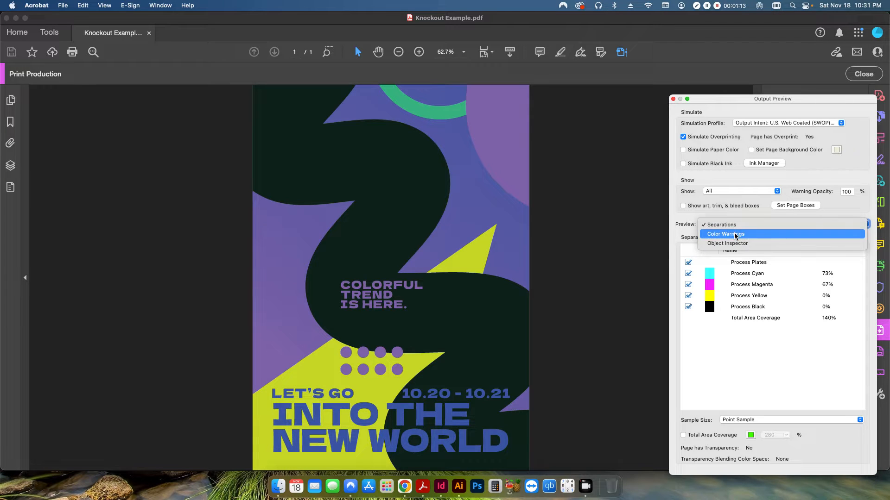
click(735, 235)
click(683, 420)
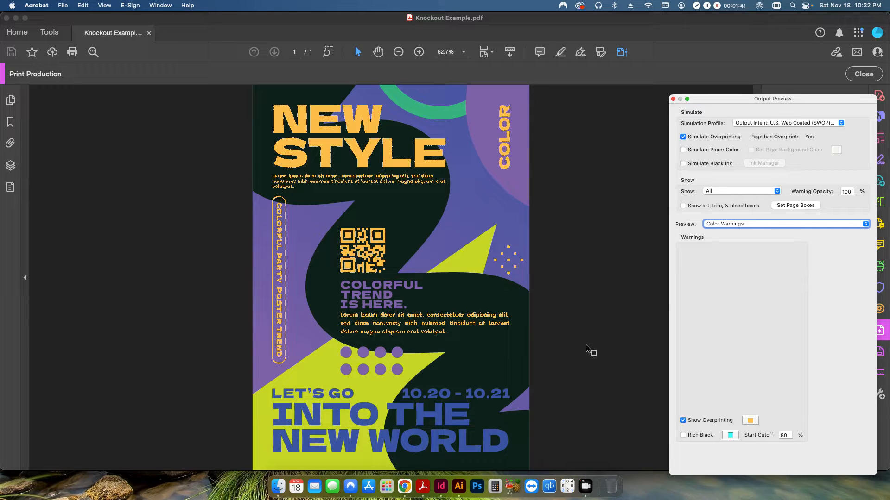
click(673, 99)
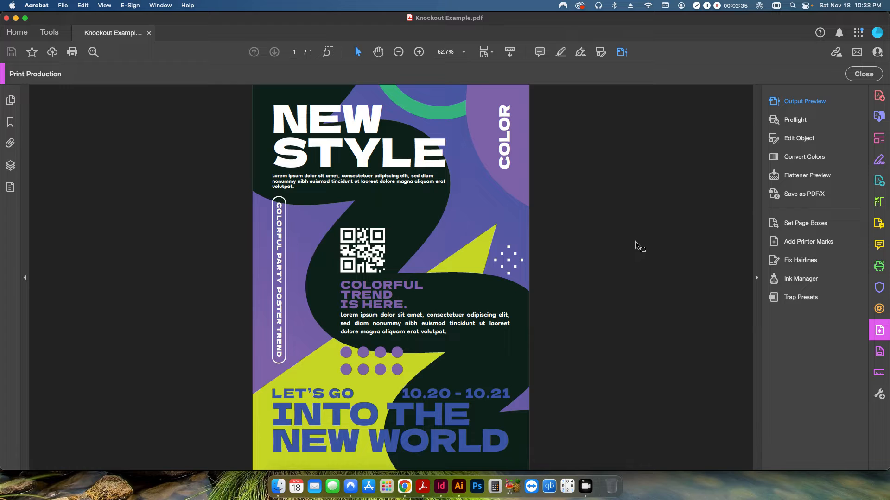
Step: Select the "Turn Overprint On or Off" fixup in Preflight and open it for editing
click(805, 122)
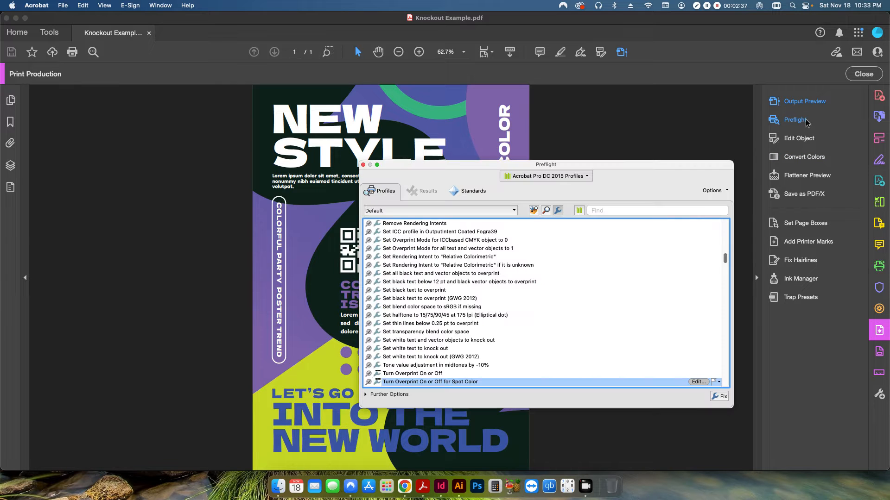
drag(590, 164, 629, 141)
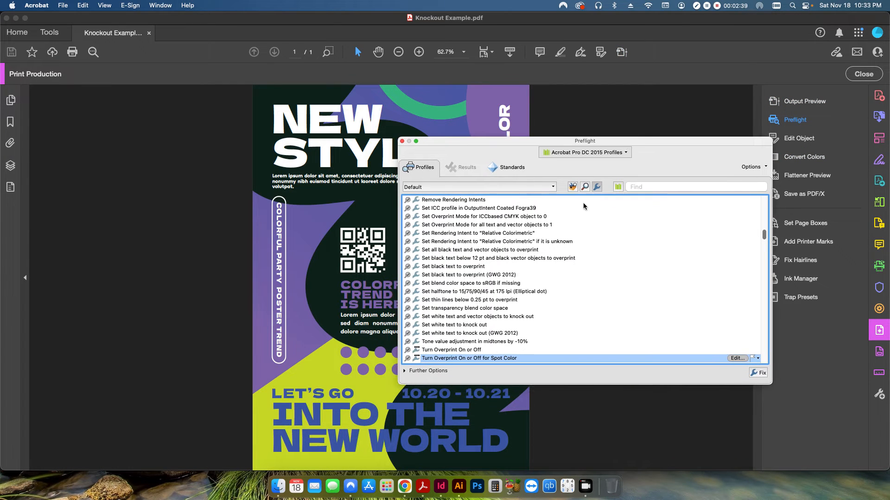
scroll(630, 244, down, 2)
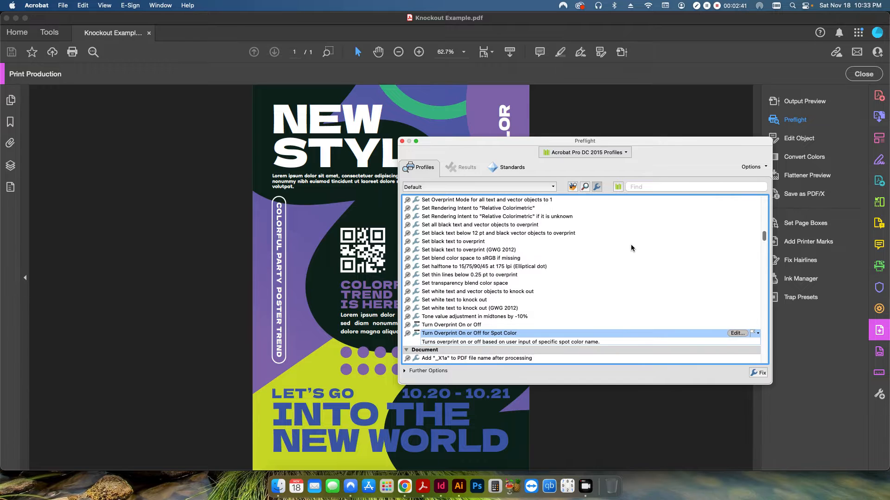
click(479, 302)
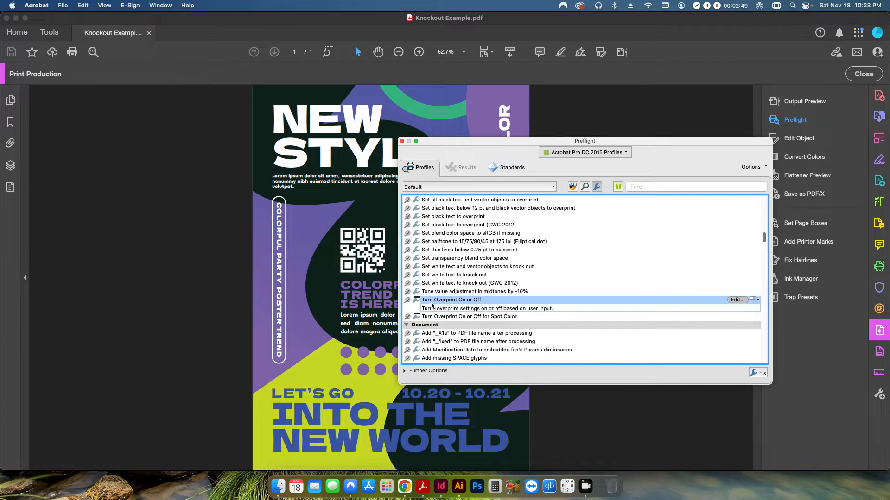
click(735, 300)
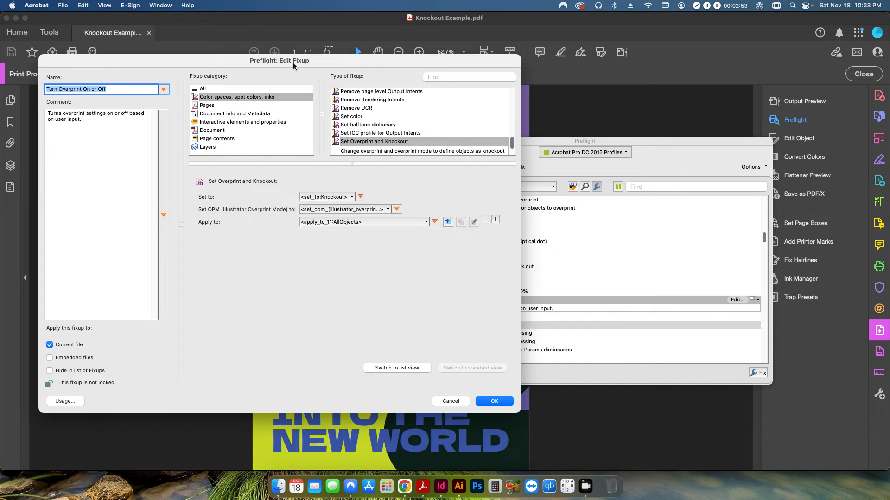
drag(298, 35, 393, 70)
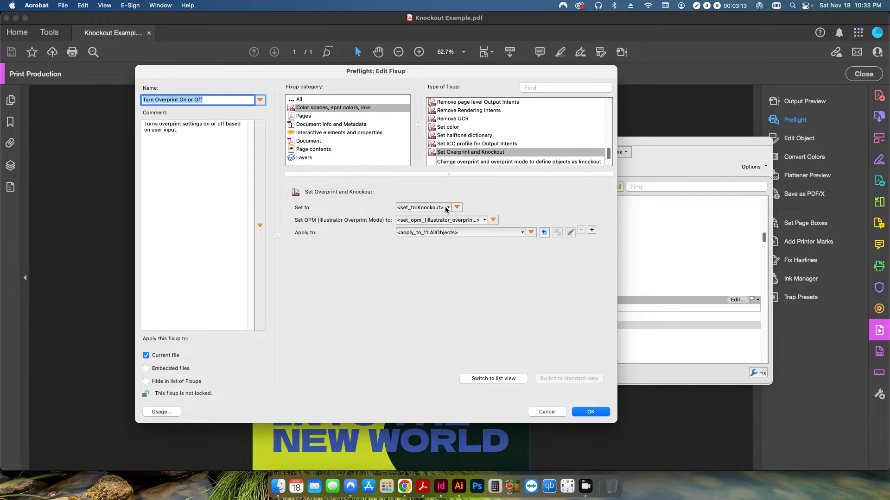
Step: Review the "Set to" choices and variables of the Set Overprint and Knockout fixup, keeping the Knockout variable
click(429, 208)
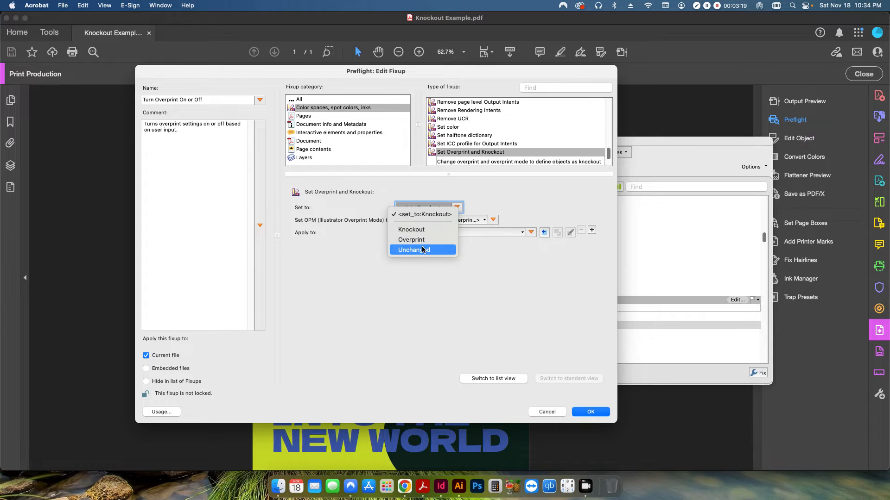
click(477, 260)
click(457, 207)
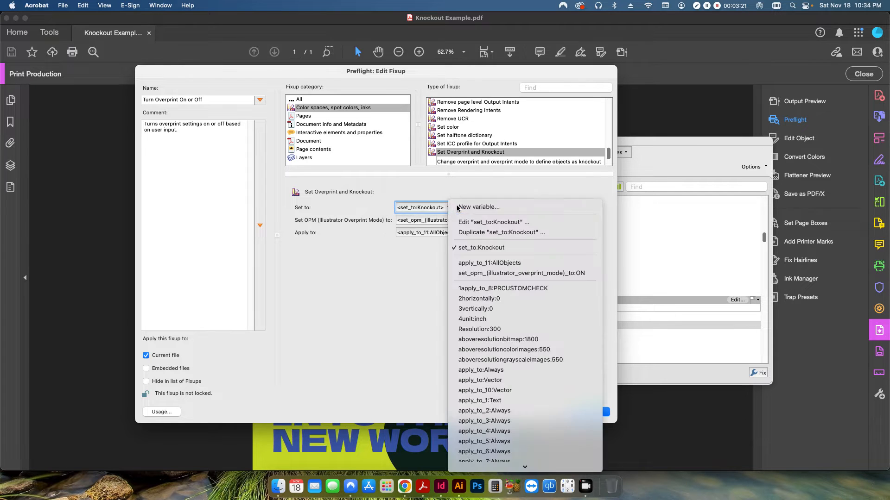
click(431, 250)
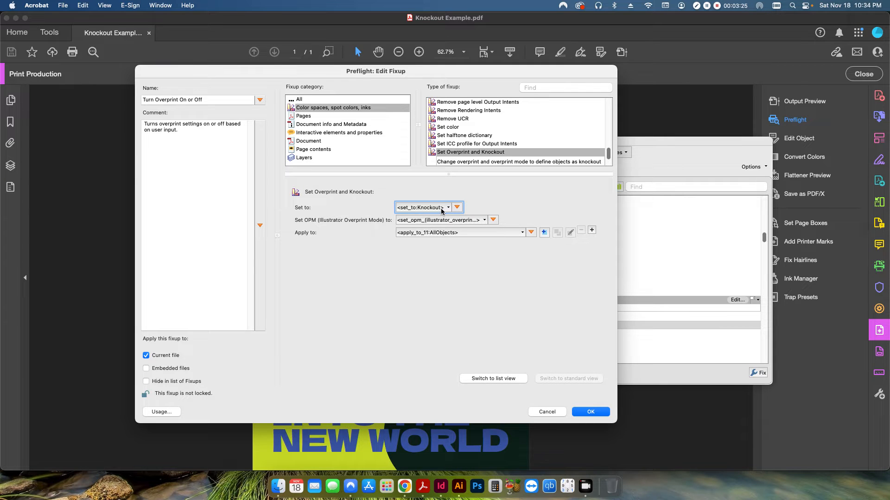
click(411, 207)
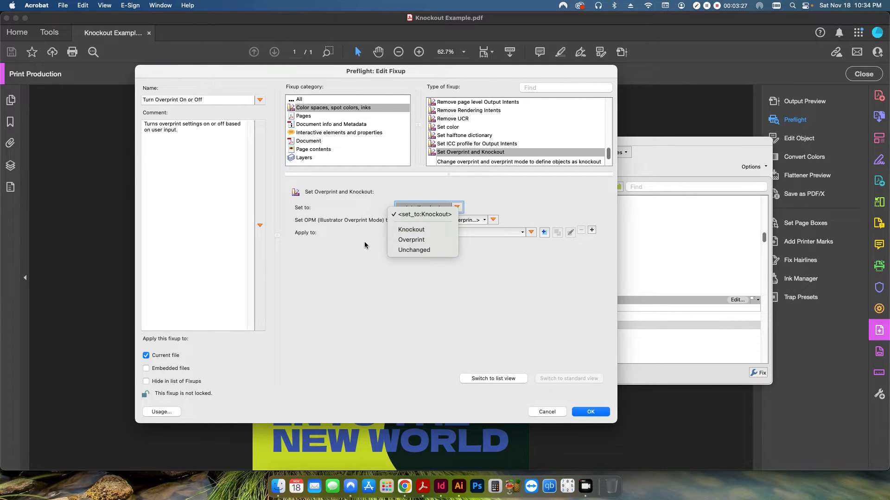
click(392, 272)
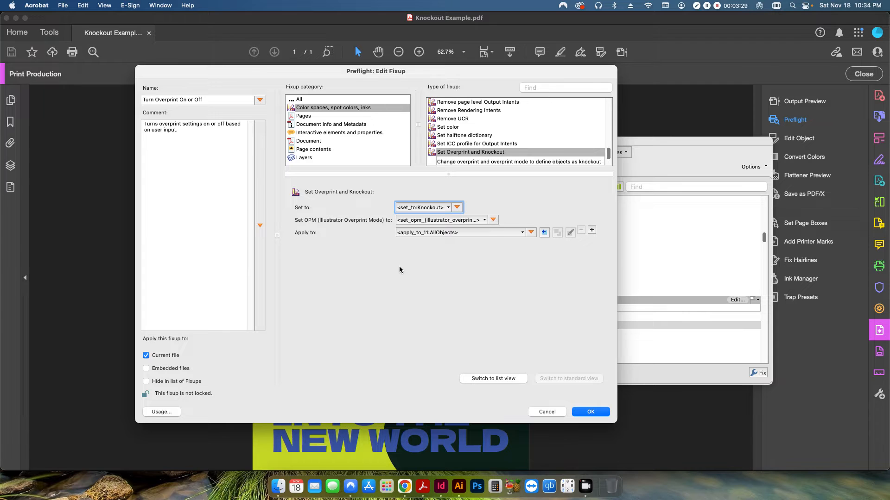
Step: Review the fixup's Illustrator Overprint Mode and "Apply to" options, keeping the existing variables, and accept the fixup settings
click(482, 221)
click(330, 236)
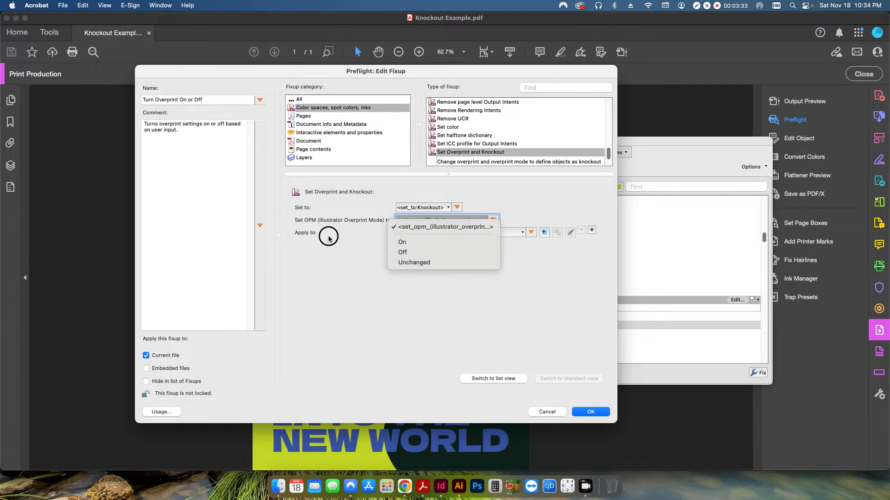
click(435, 221)
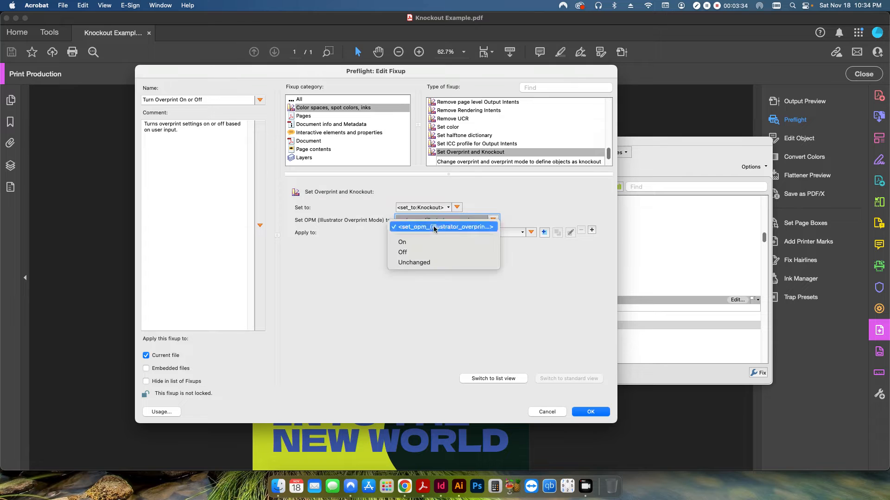
click(354, 256)
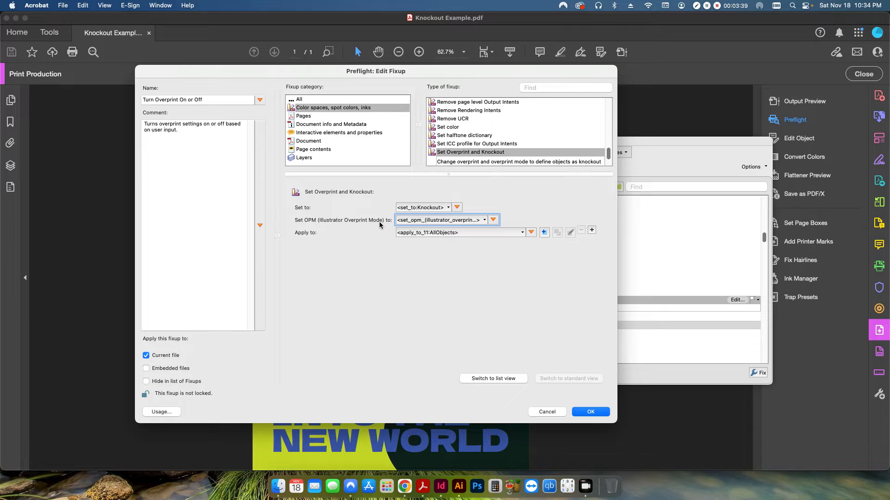
click(491, 234)
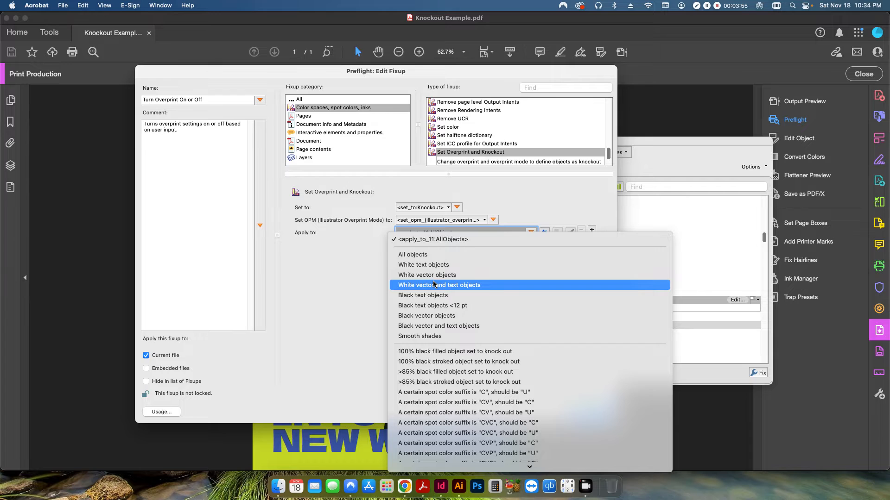
click(521, 240)
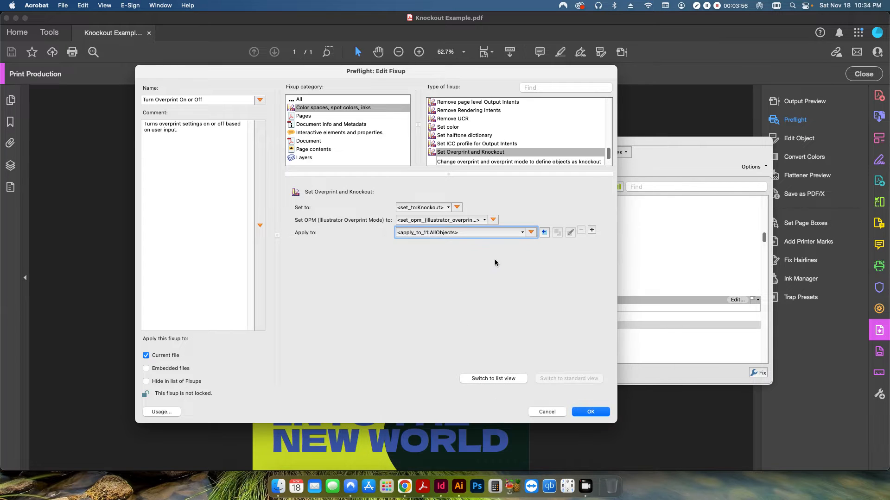
click(518, 237)
click(425, 234)
click(588, 412)
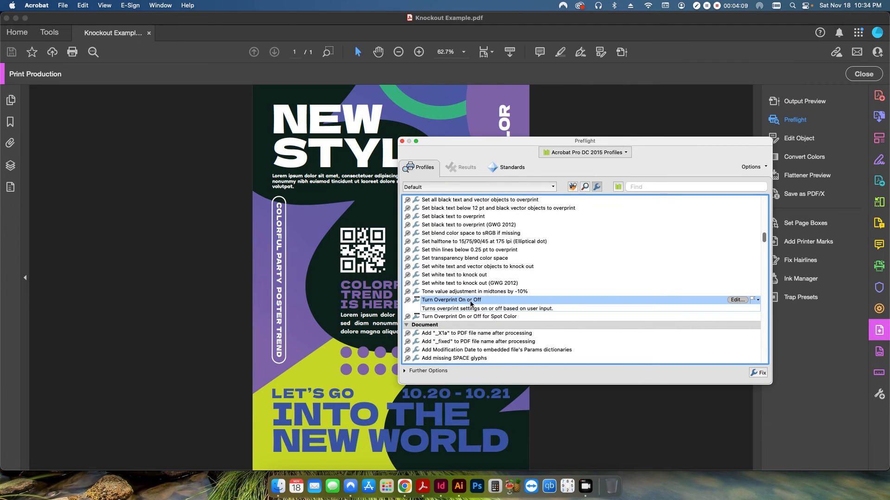
Step: Run the "Turn Overprint On or Off" fixup and set it to apply to white vector and text objects
click(758, 373)
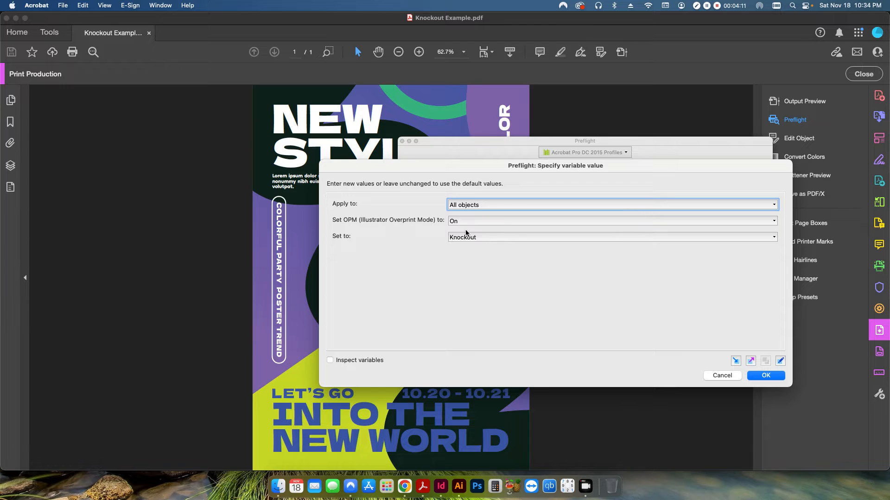
click(500, 207)
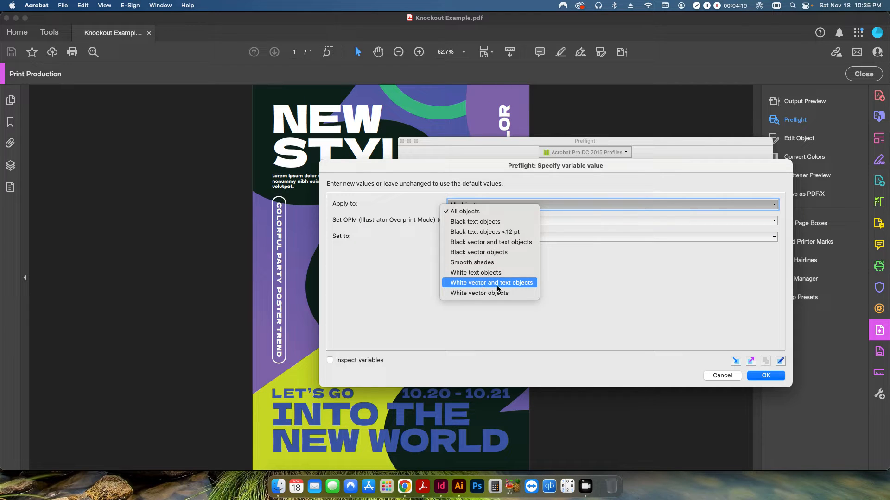
click(482, 284)
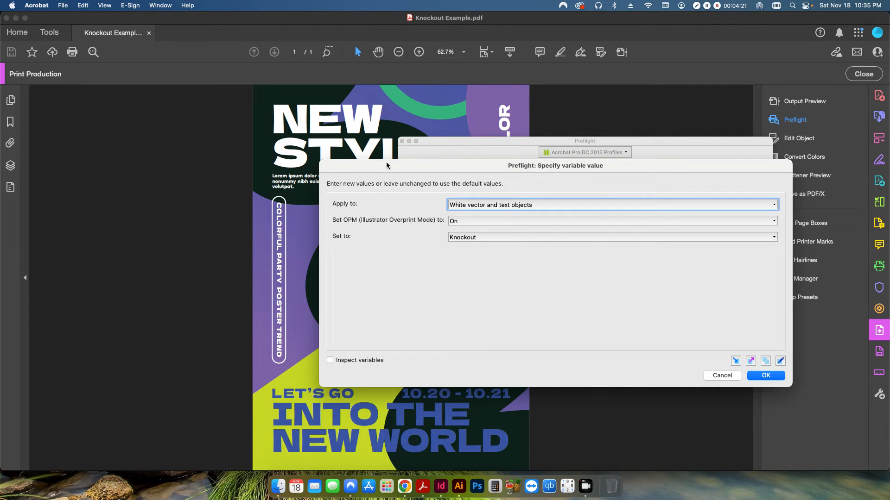
key(Return)
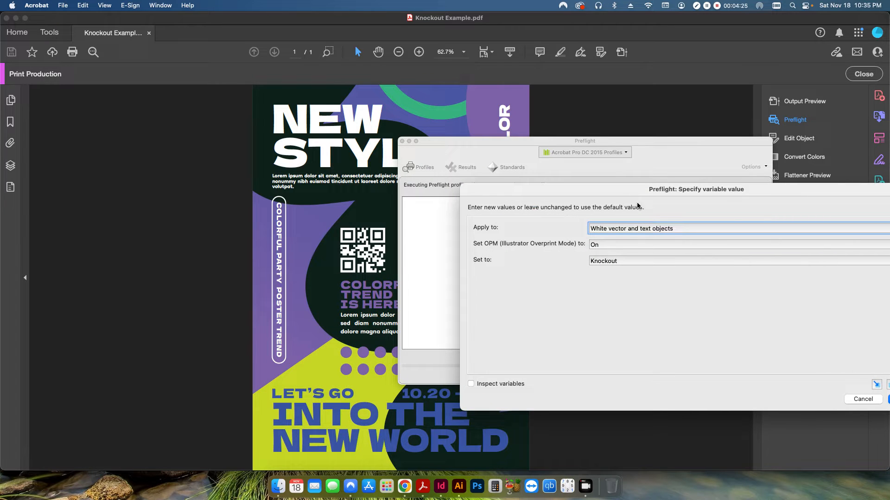
drag(634, 193, 488, 188)
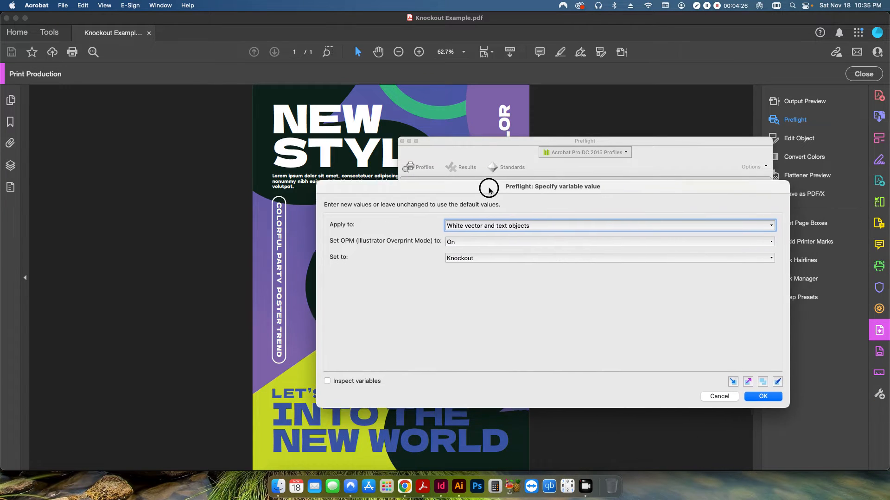
Step: Set the Illustrator Overprint Mode to Off with Knockout selected, and save the fixed PDF as Knockout Example_OverprintOff
click(494, 246)
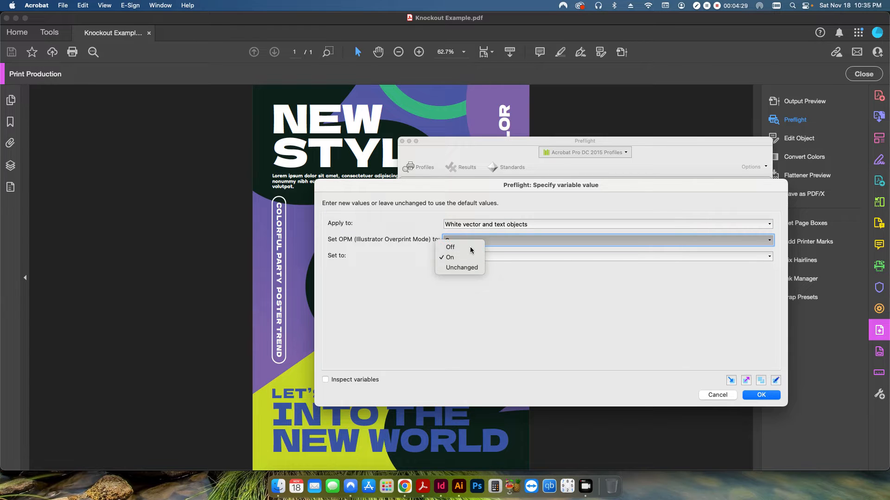
click(463, 247)
click(493, 259)
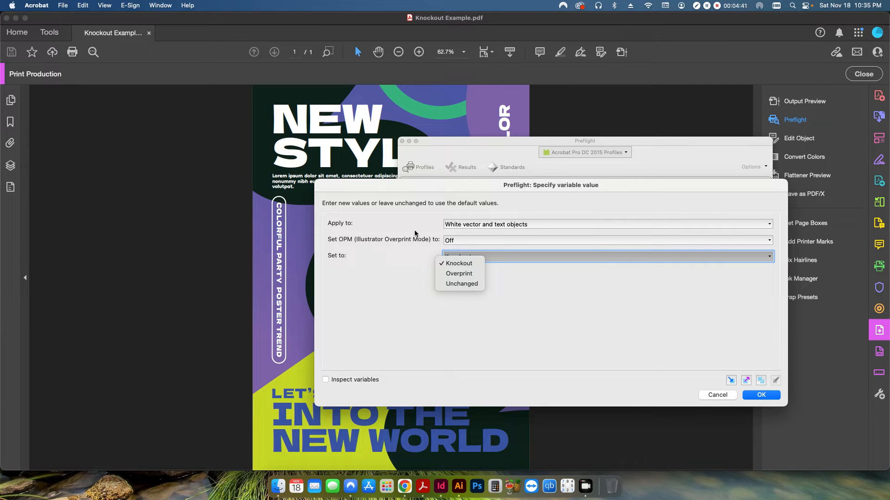
click(459, 264)
click(754, 396)
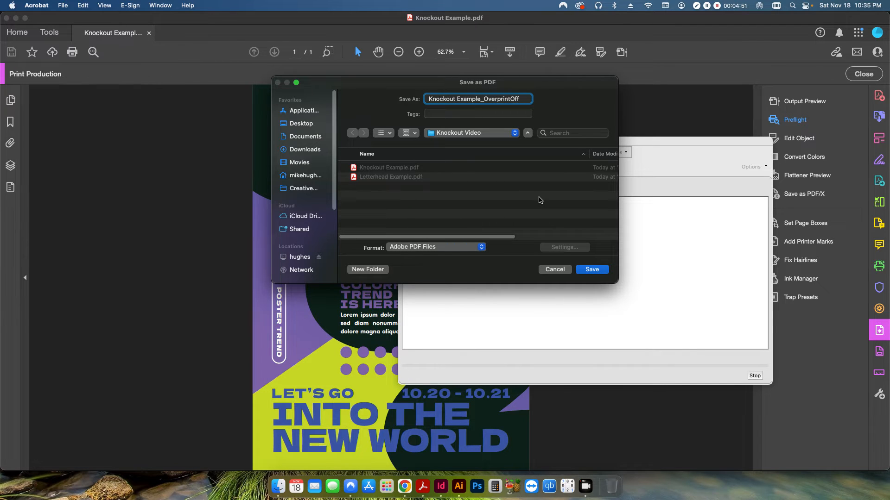
click(598, 270)
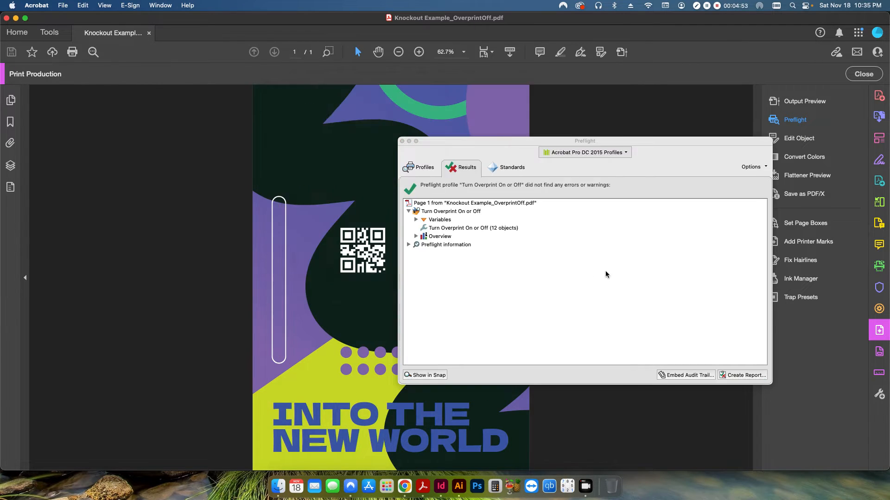
Step: Close Preflight and check the fixed poster in Output Preview by toggling the Process Black plate, closing the preview when done
click(402, 141)
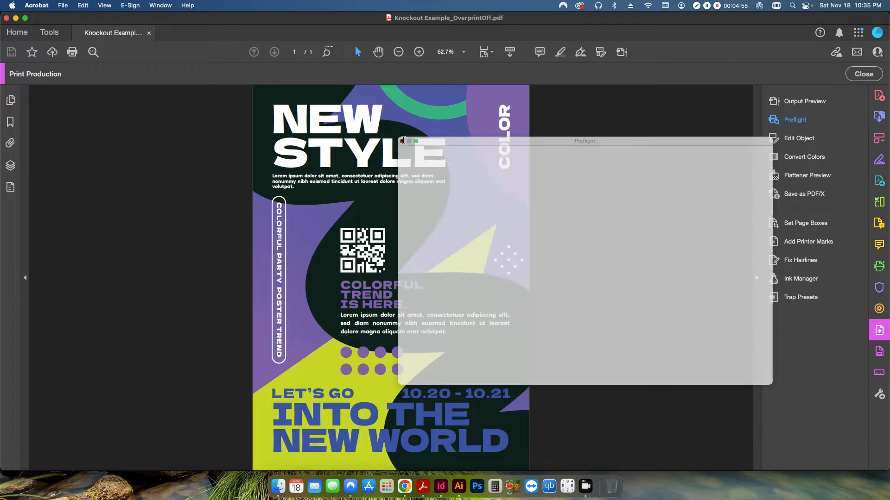
click(786, 104)
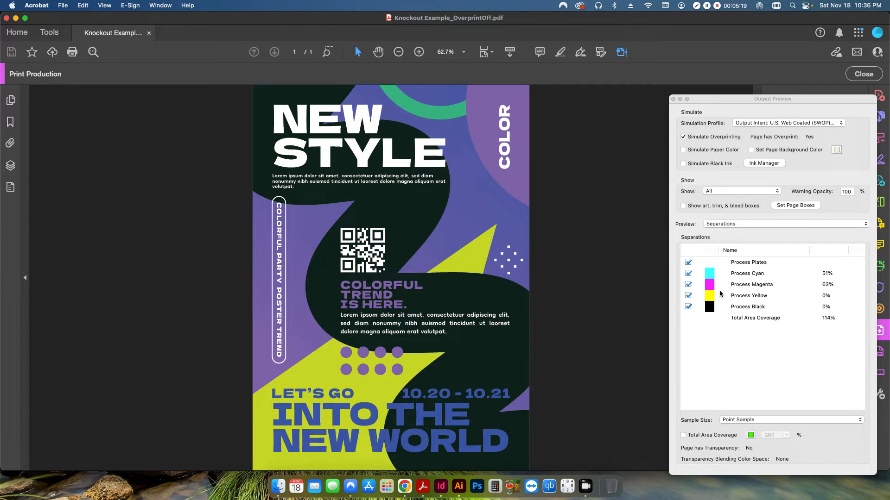
click(689, 308)
click(689, 307)
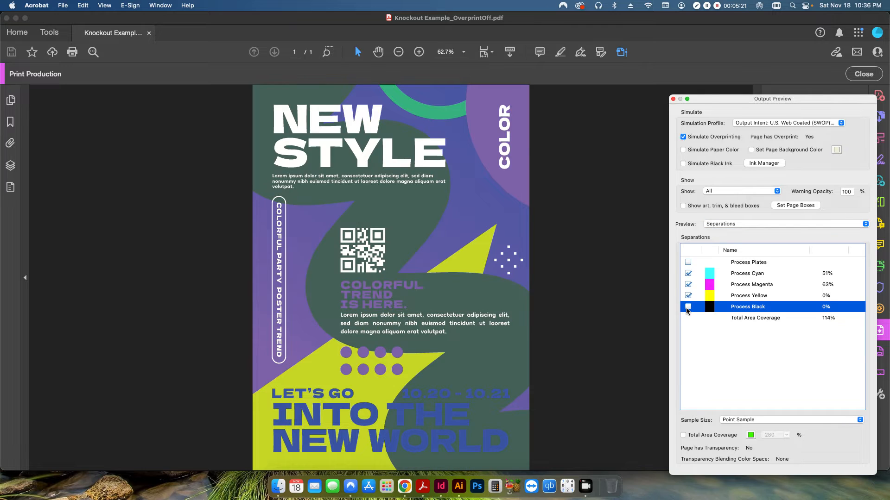
click(689, 308)
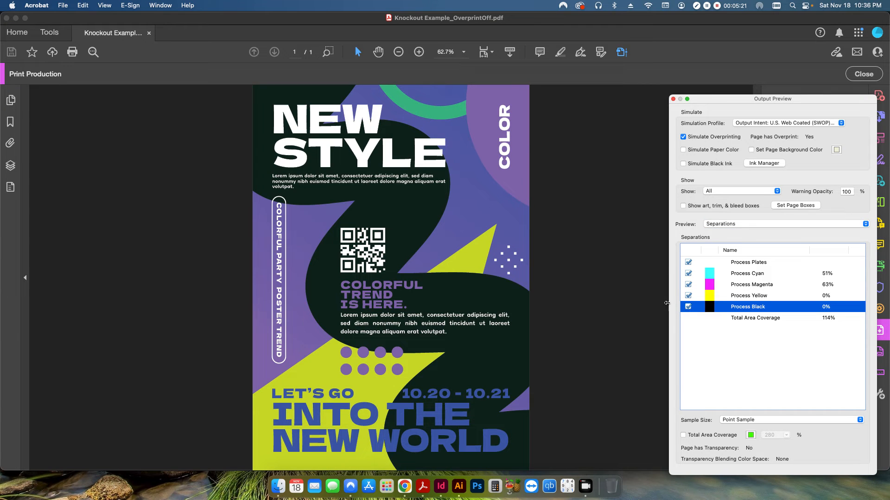
click(673, 99)
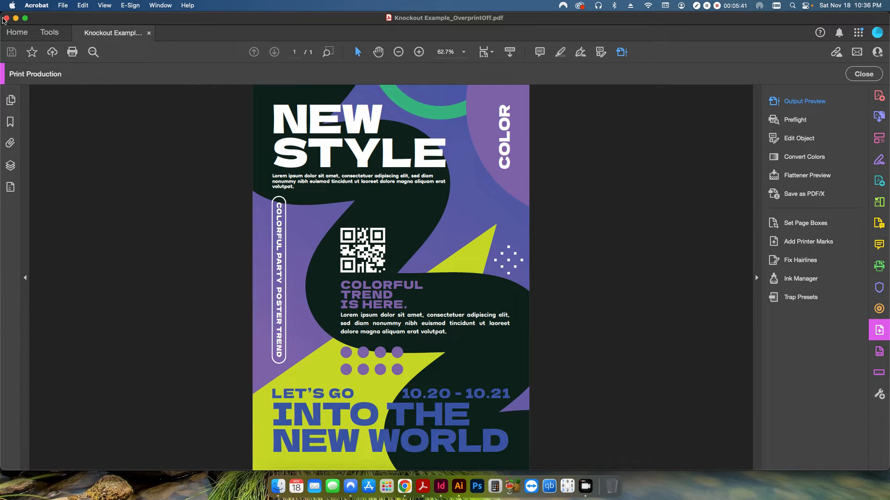
Step: Put the poster away and open Letterhead Example.pdf from the Knockout Video folder
key(cmd+h)
click(316, 195)
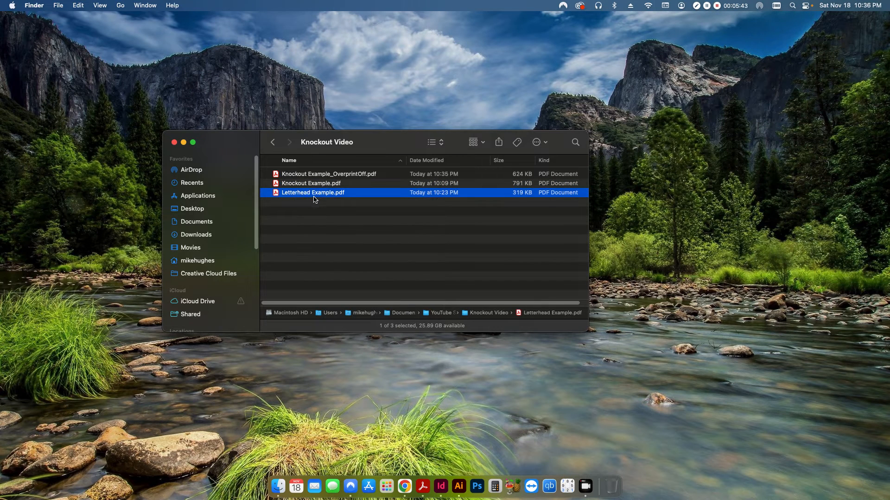
double_click(292, 194)
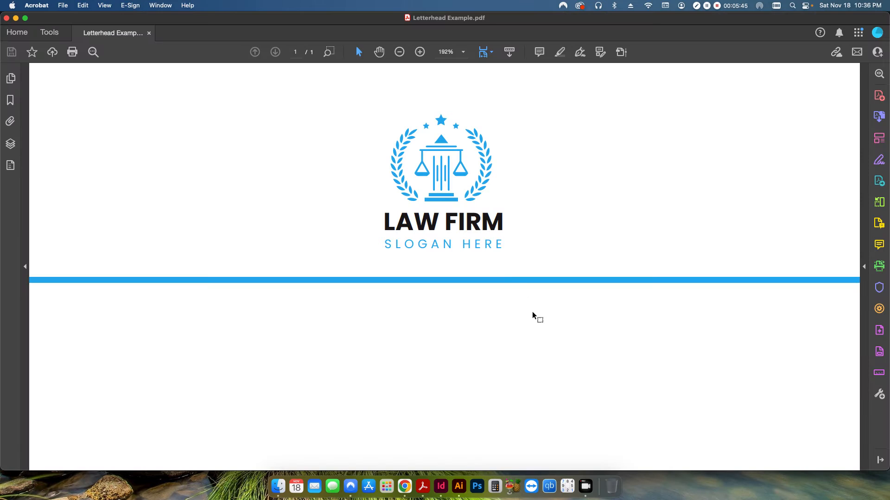
Step: Inspect the letterhead's footer contact bar in Output Preview by switching the Blue Color and Black 5 spot plates off and on
key(super+0)
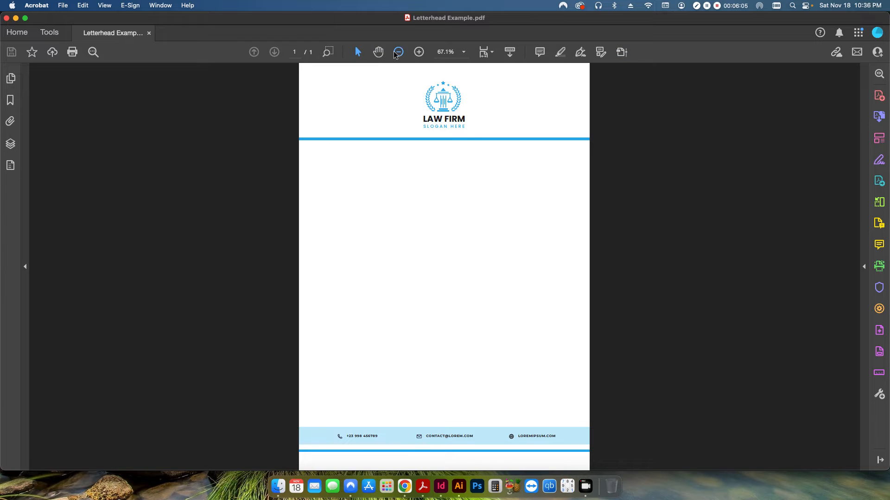
click(327, 52)
drag(290, 405, 606, 457)
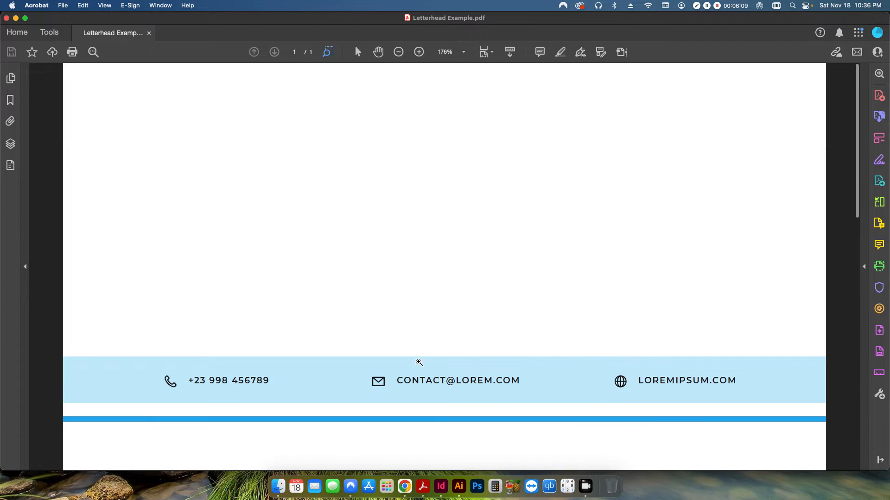
click(622, 52)
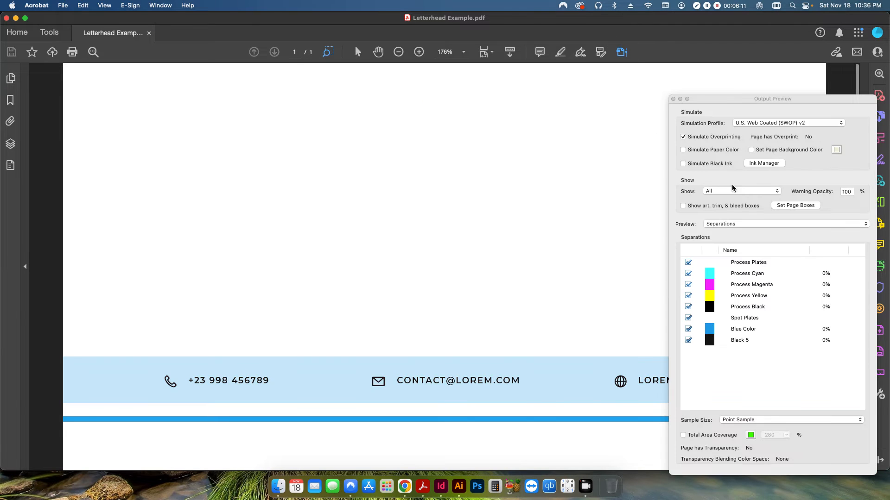
drag(749, 103, 754, 69)
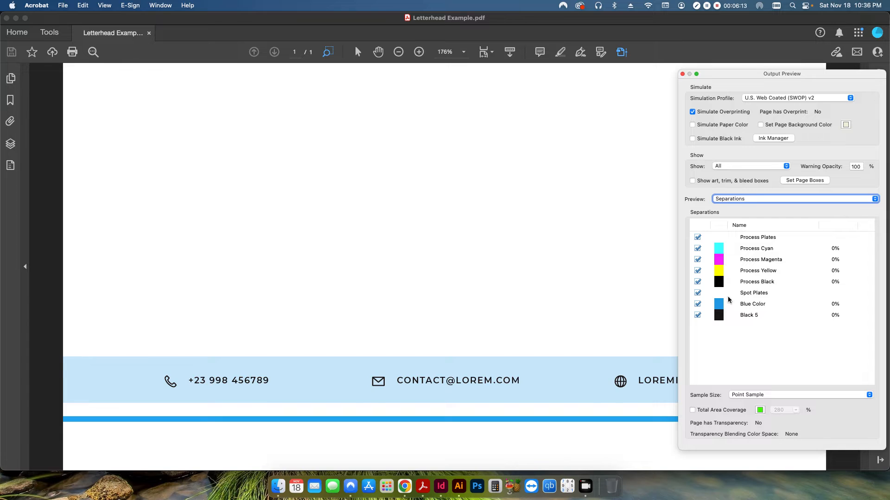
click(698, 305)
click(697, 316)
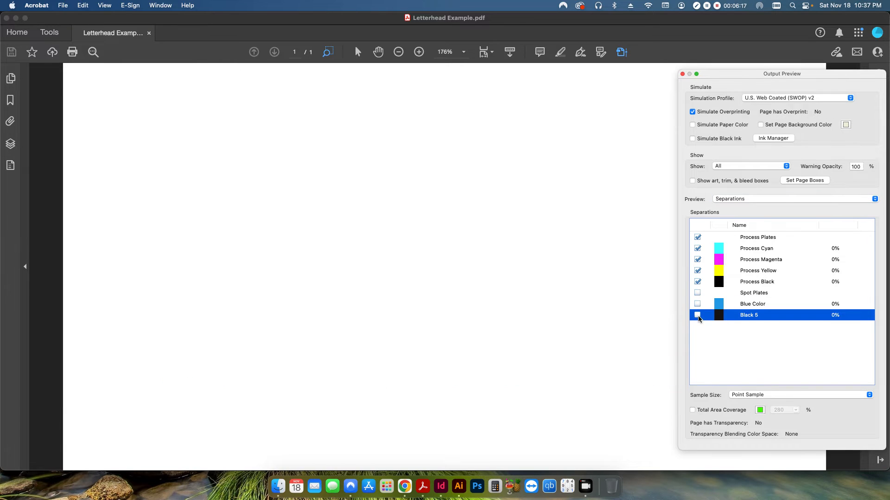
click(697, 316)
click(697, 305)
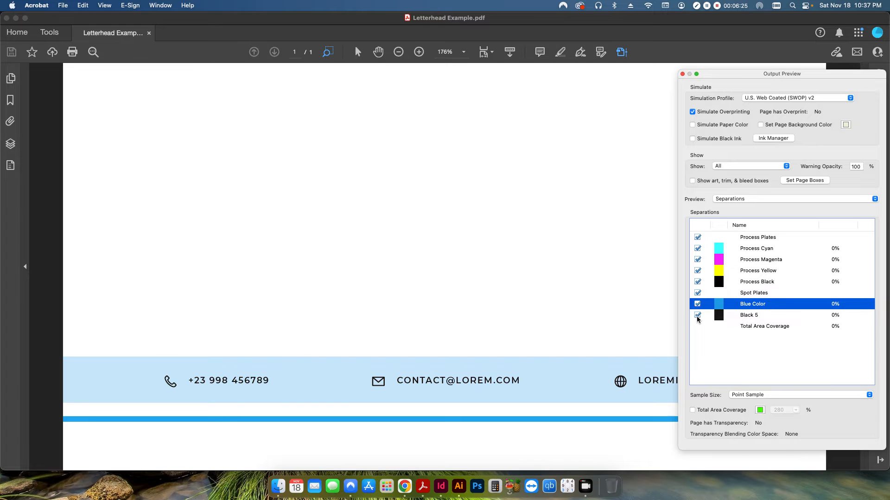
Step: Toggle the Black 5 plate to check whether the footer text knocks out of the blue bar, and close the preview
click(697, 316)
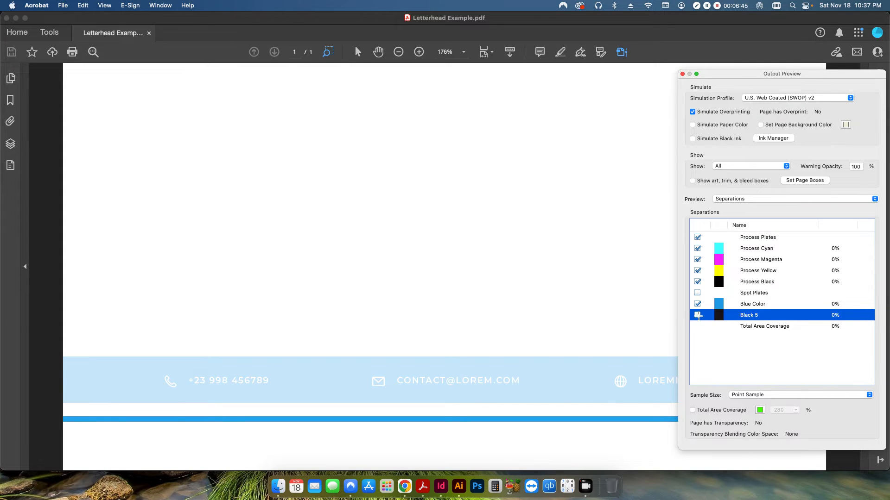
click(698, 315)
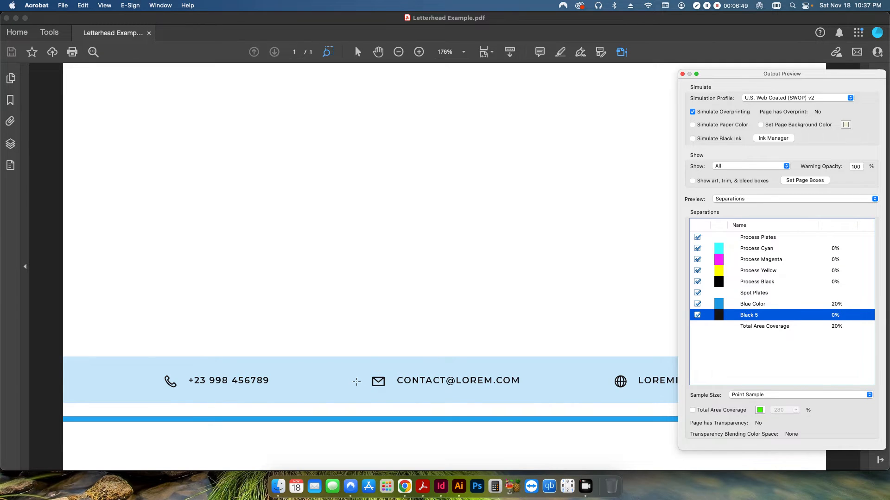
click(697, 316)
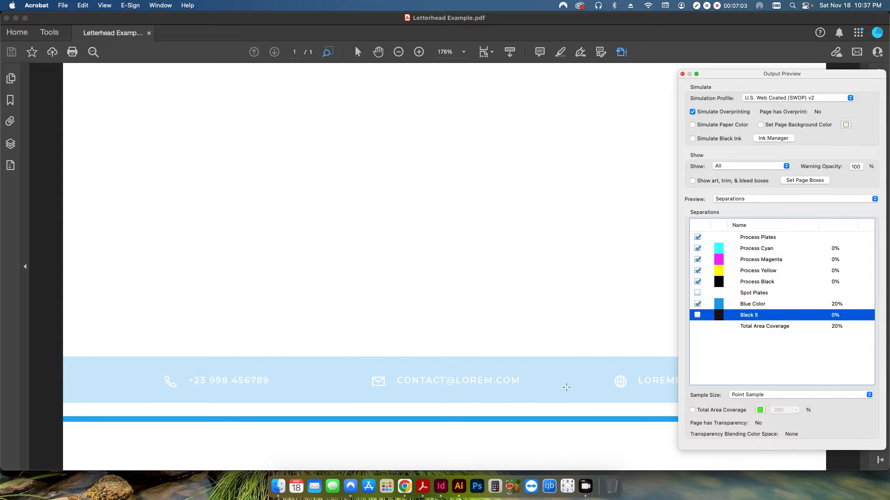
click(698, 315)
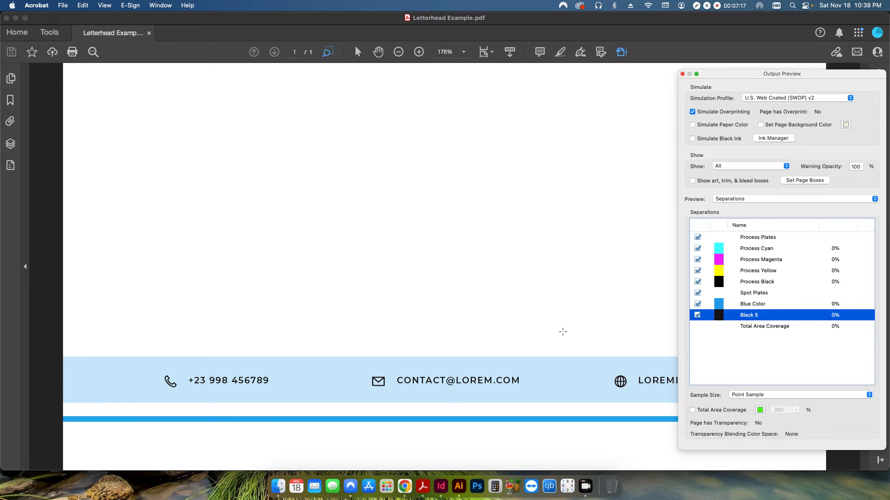
click(682, 74)
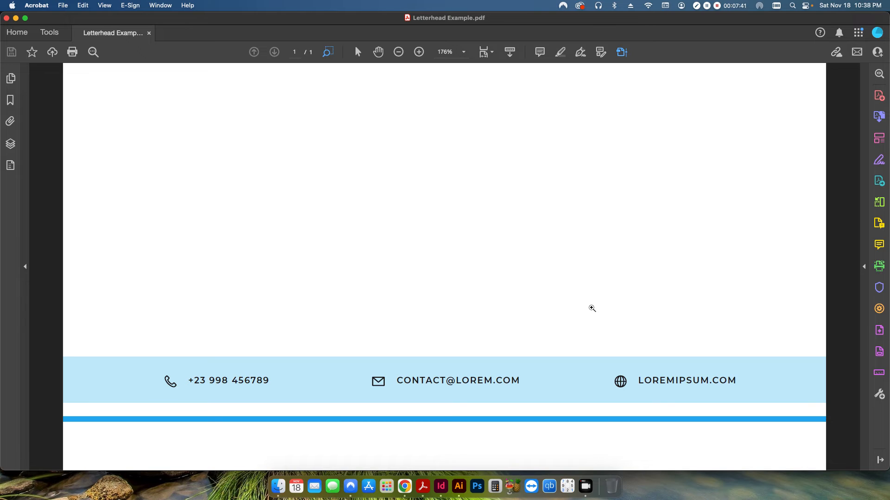
Step: Select the "Turn Overprint On or Off for Spot Color" fixup in Preflight and open it for editing
click(879, 330)
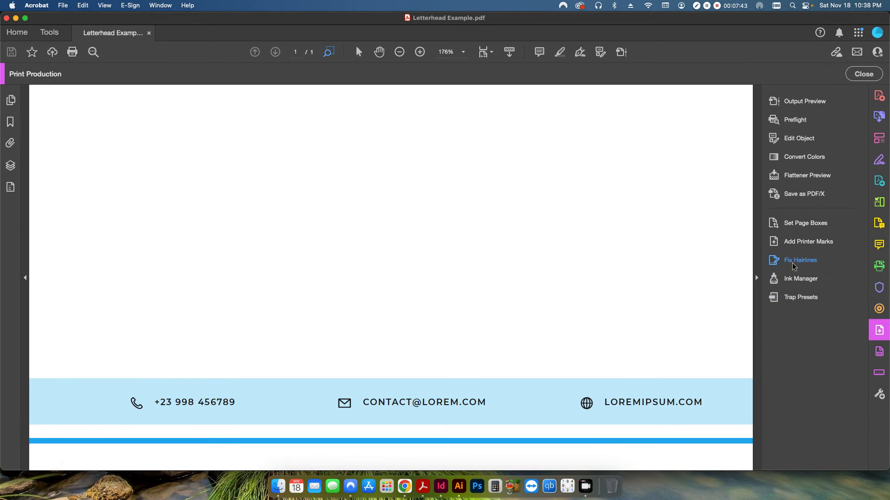
click(794, 119)
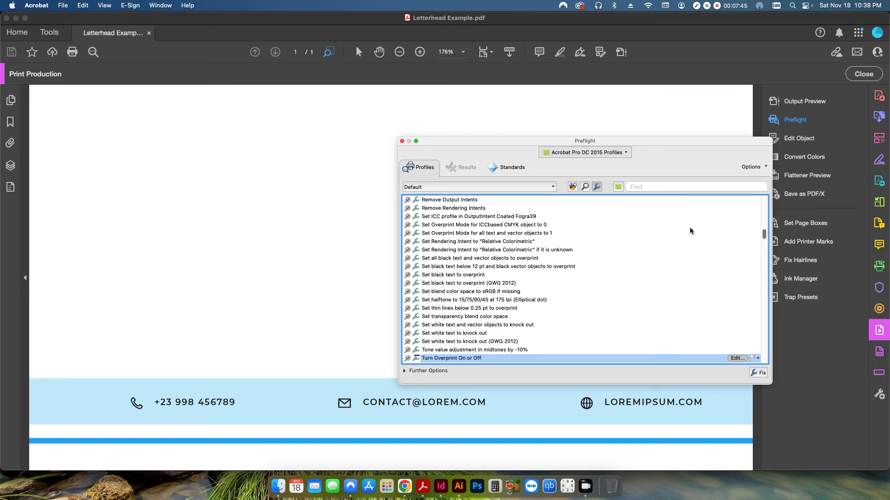
drag(640, 148, 635, 102)
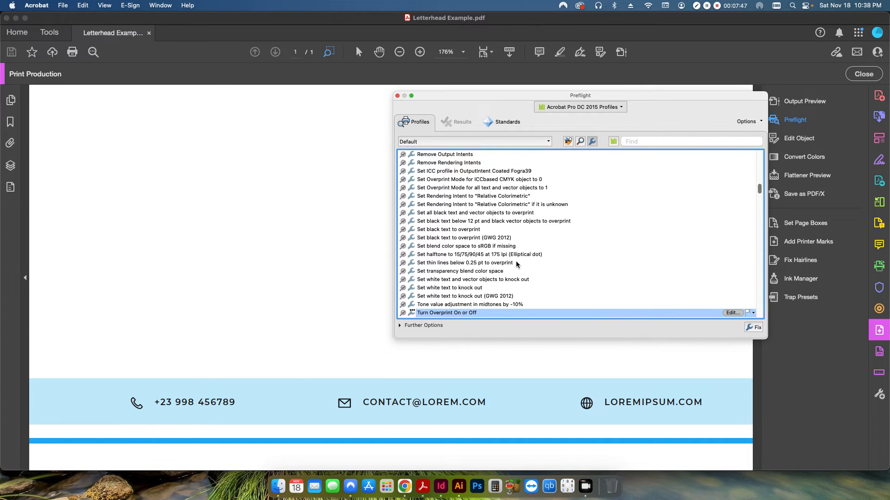
scroll(481, 280, down, 3)
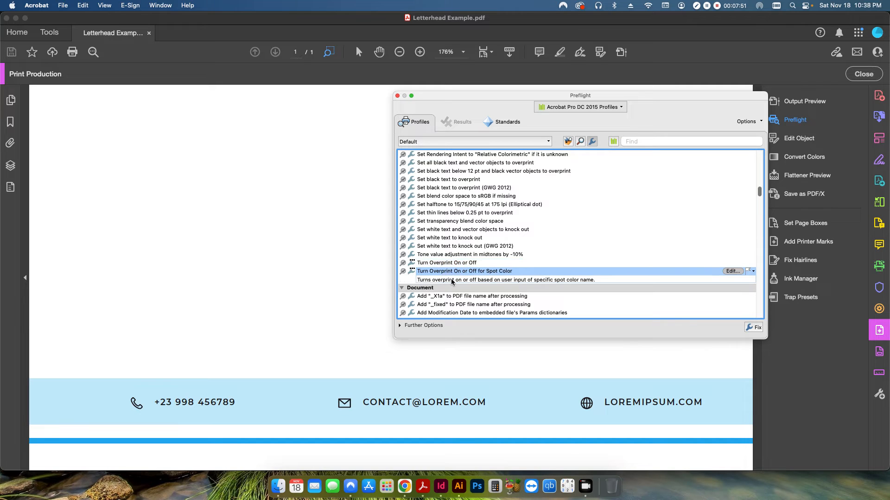
click(453, 279)
click(726, 271)
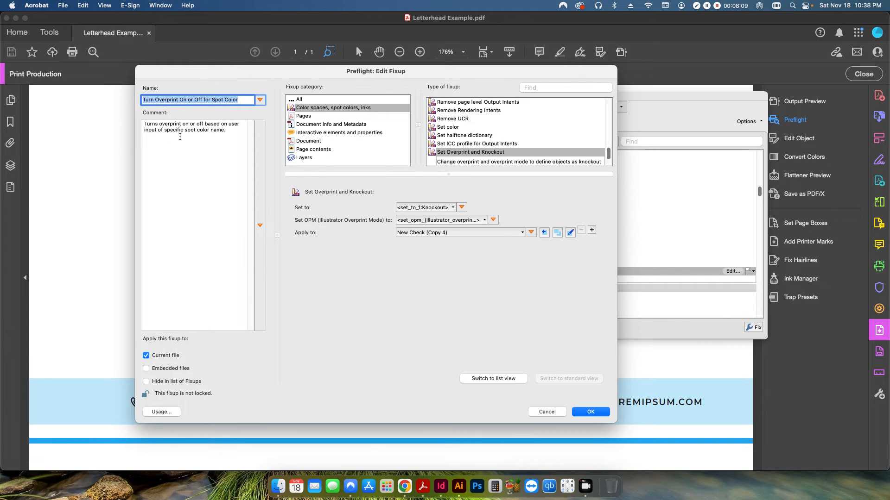
Step: Review the fixup's comment and the available options for its Set to, Set OPM and Apply to settings
drag(227, 130, 158, 131)
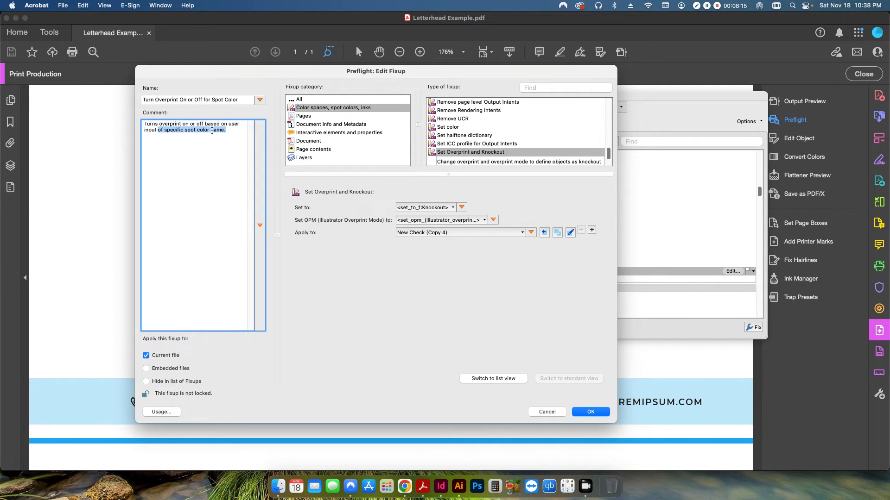
click(229, 135)
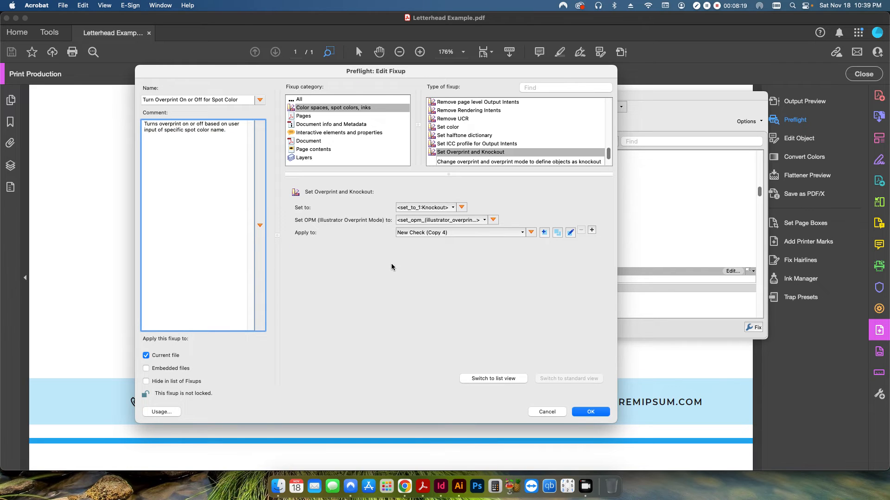
click(443, 213)
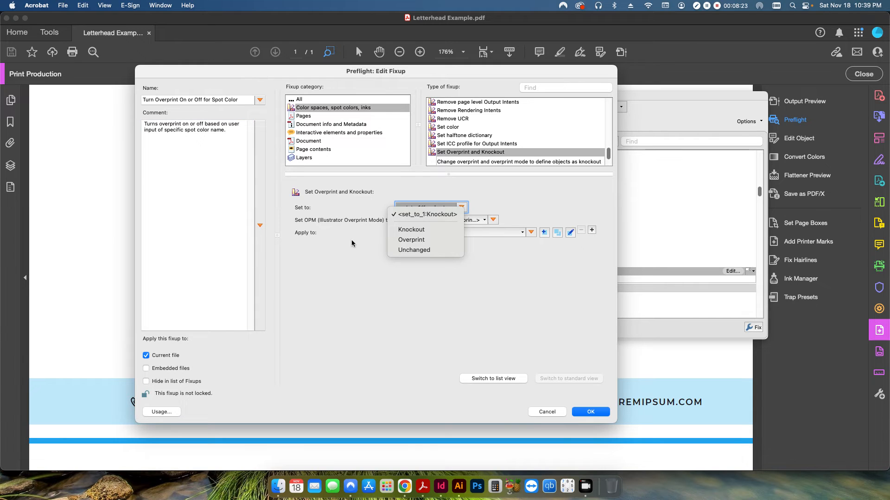
click(366, 234)
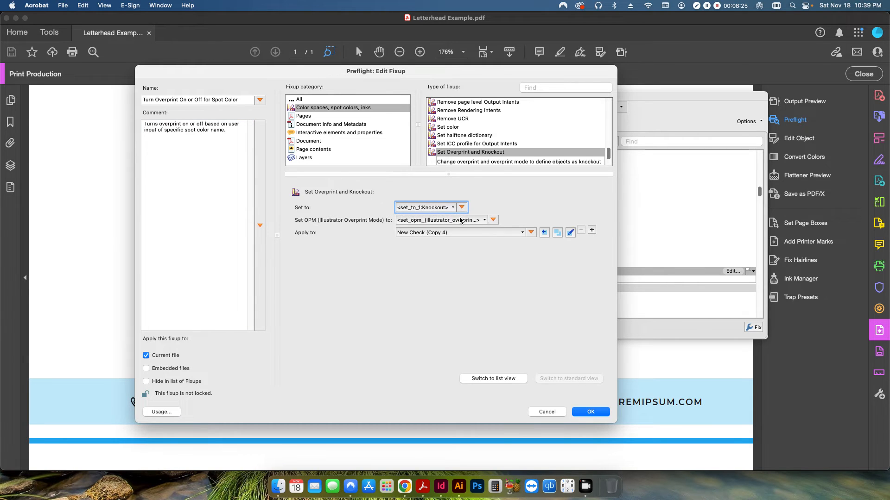
click(462, 221)
click(417, 229)
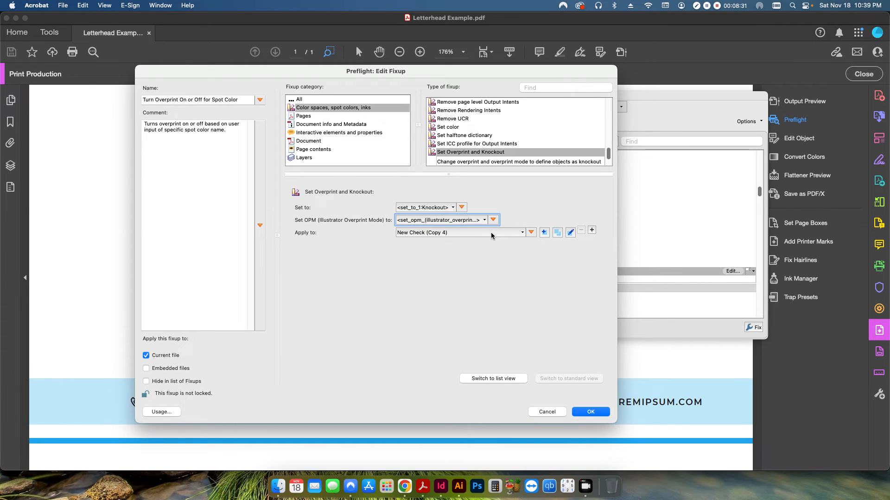
click(510, 235)
click(359, 255)
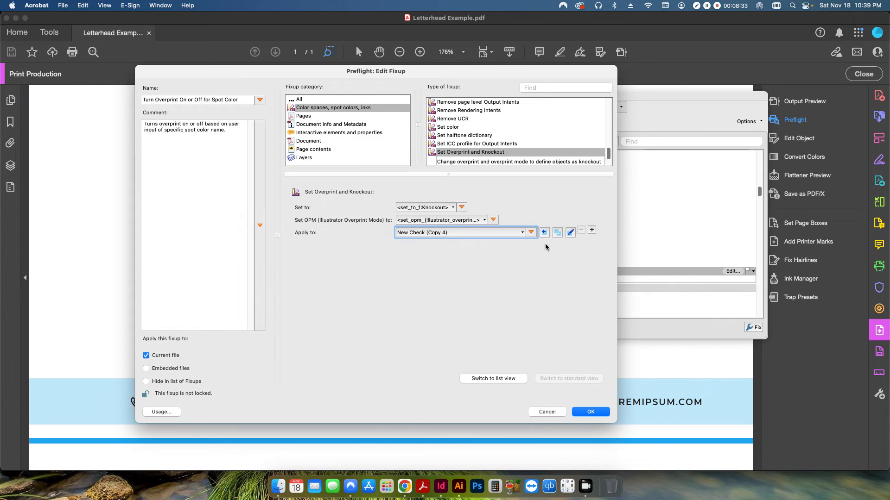
Step: Open the check used by the fixup's Apply to setting and search its properties for "spot color name"
click(571, 233)
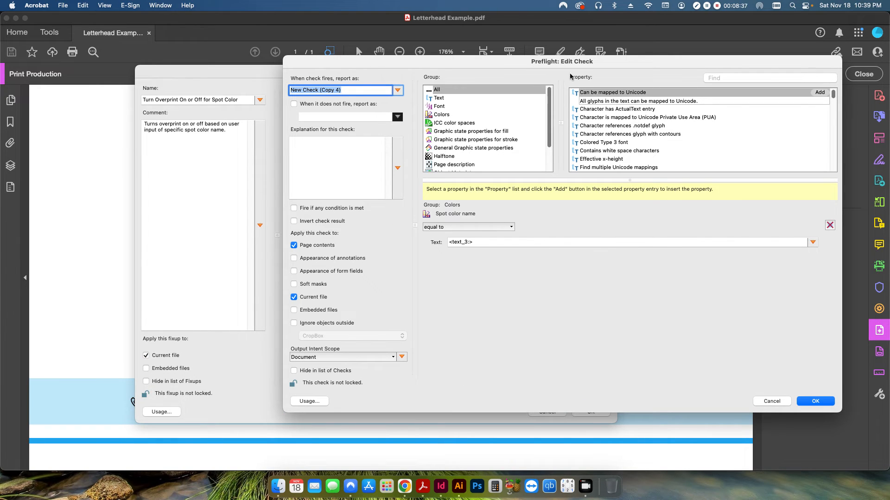
drag(563, 64, 530, 63)
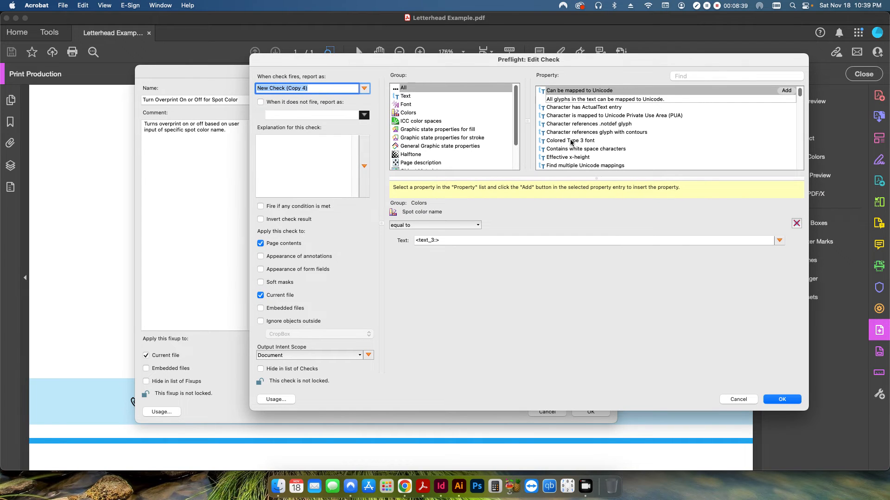
click(694, 73)
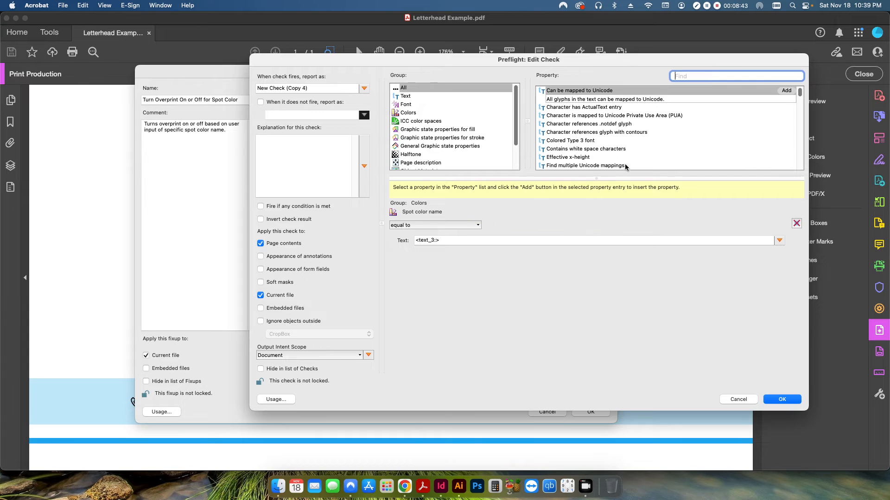
text(spot color name)
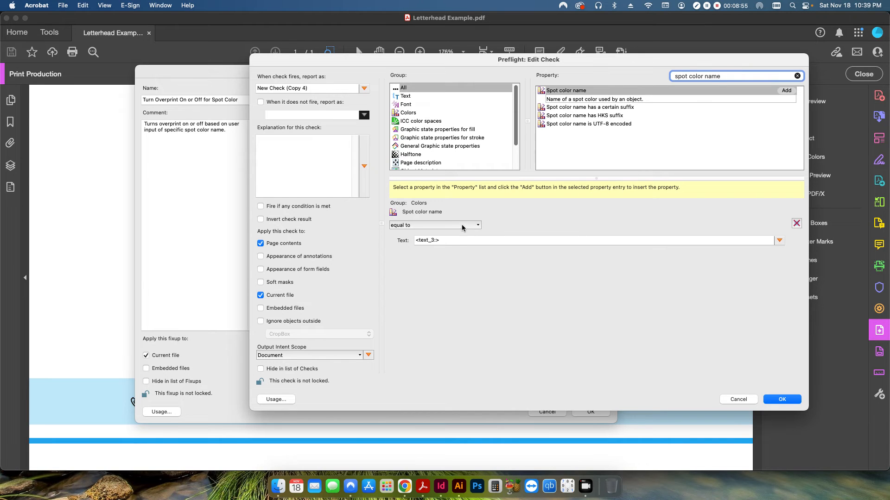
Step: Review the Spot color name condition's comparison operators and text variable options, and close the check and fixup editors
click(408, 226)
click(402, 327)
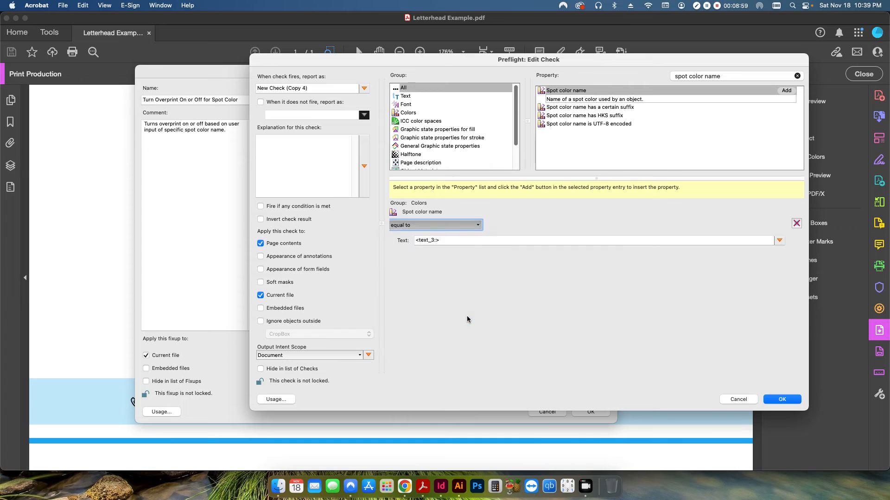
click(779, 240)
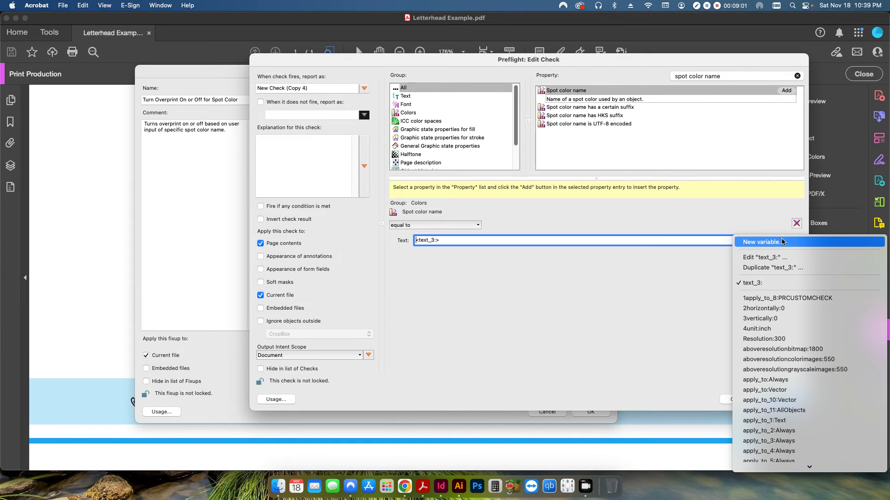
click(597, 271)
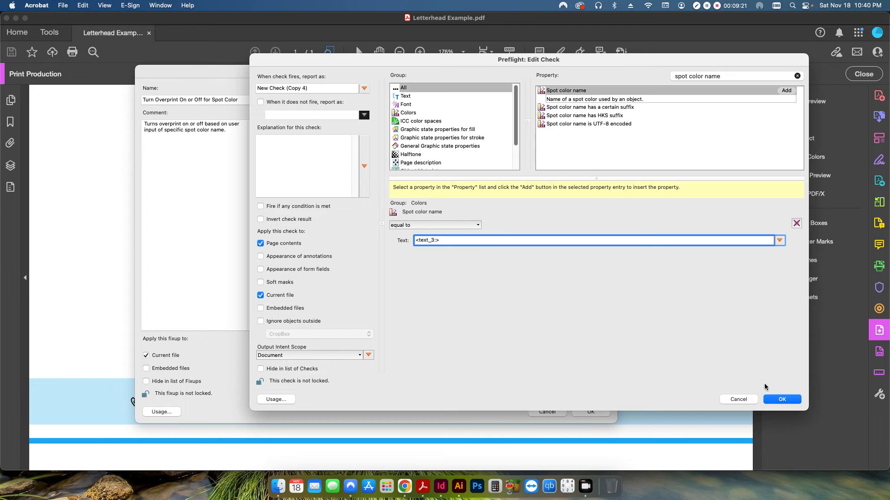
click(772, 404)
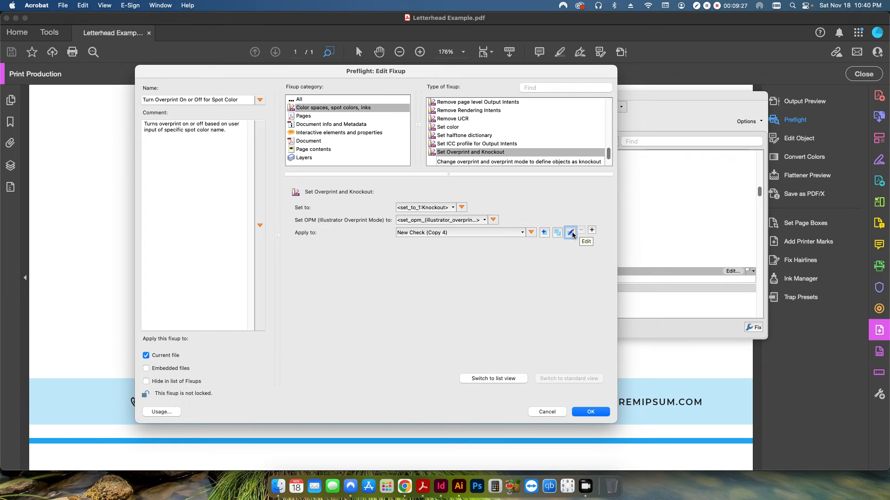
click(591, 413)
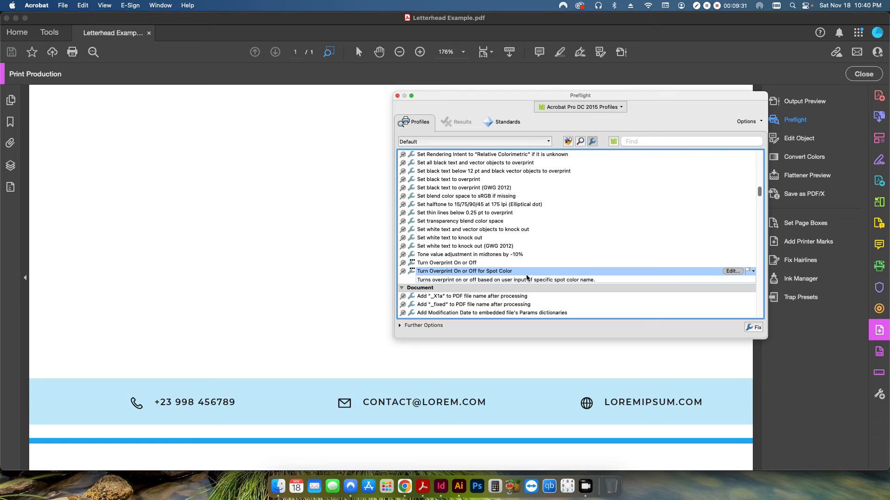
Step: Start the spot color fixup, cancel its variable prompt, and look up the black spot plate's exact name in Output Preview
click(759, 329)
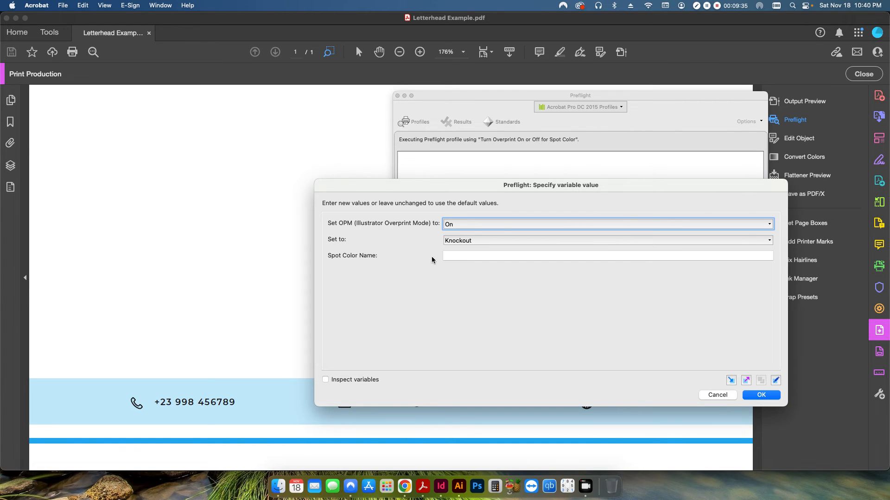
click(723, 395)
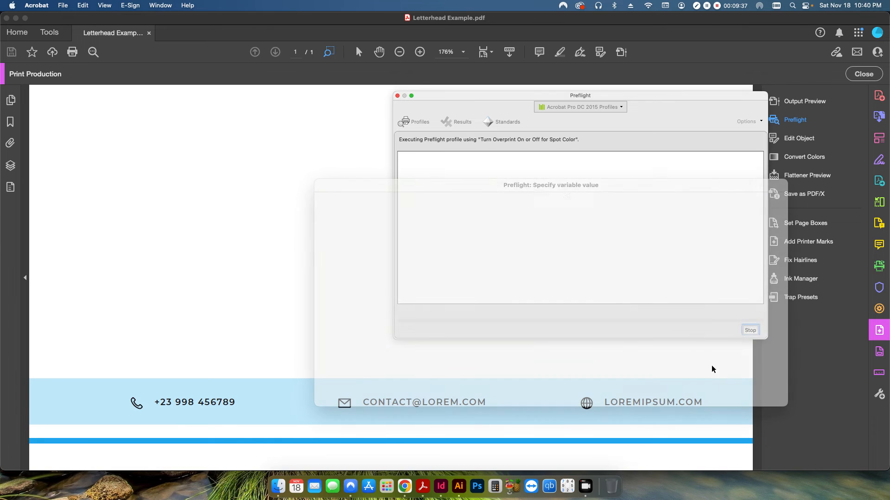
click(622, 53)
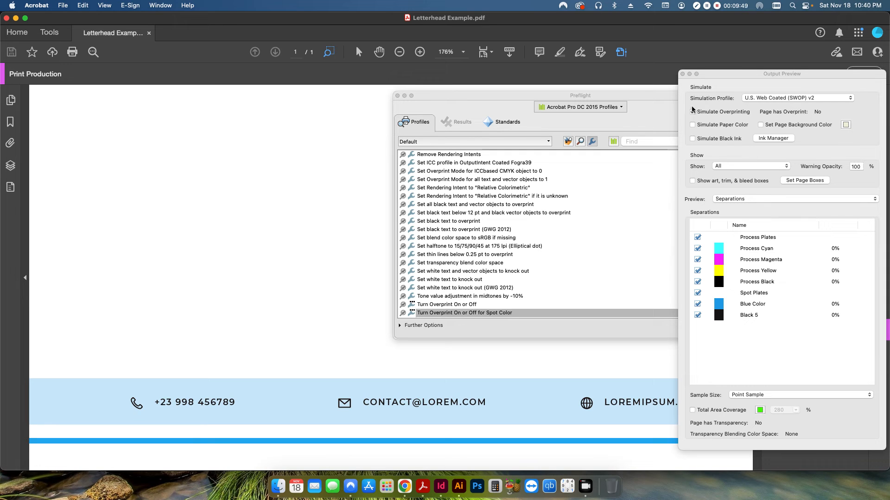
click(682, 73)
Step: Run the spot color fixup with Illustrator Overprint Mode On, Set to Overprint, and spot color name "Black 5"
click(753, 327)
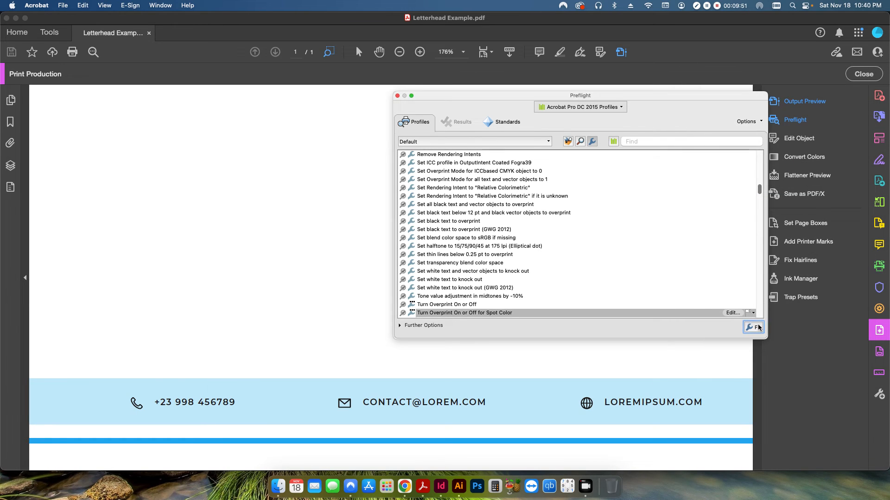
click(474, 229)
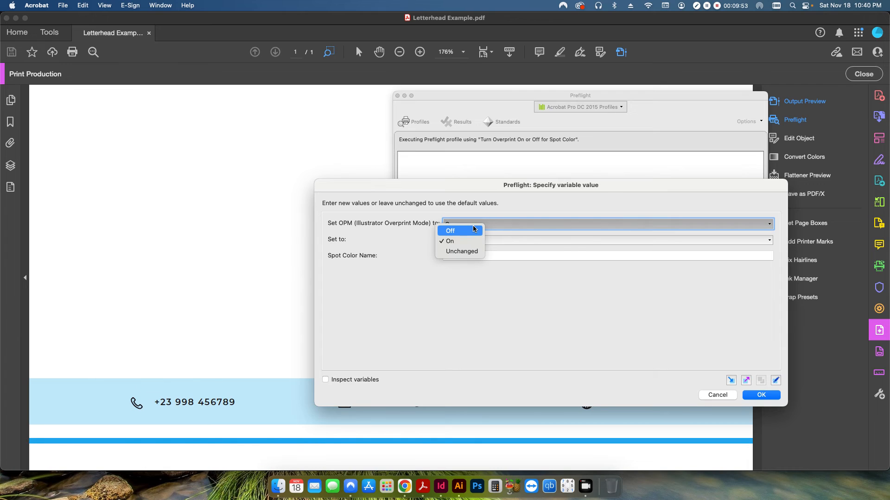
click(409, 238)
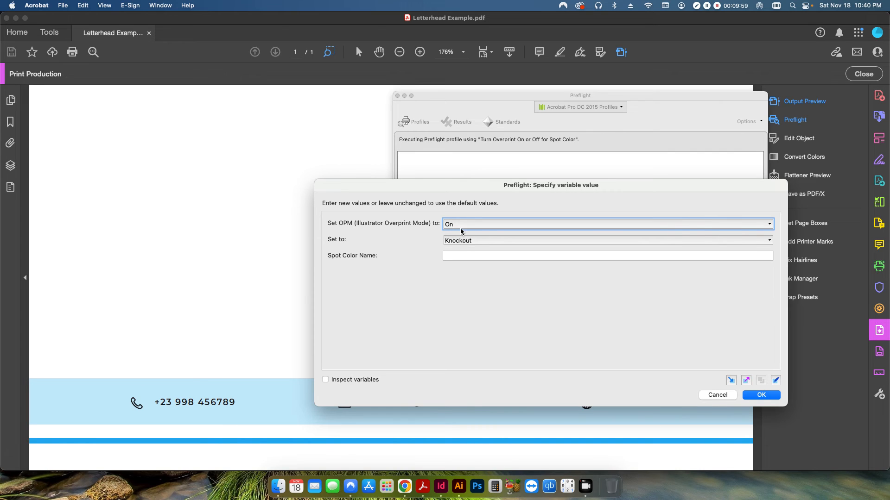
click(463, 229)
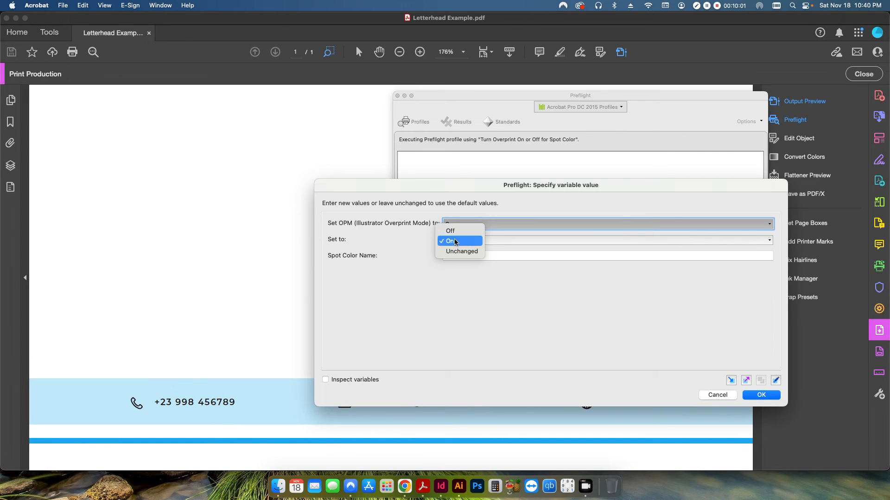
click(465, 241)
click(500, 240)
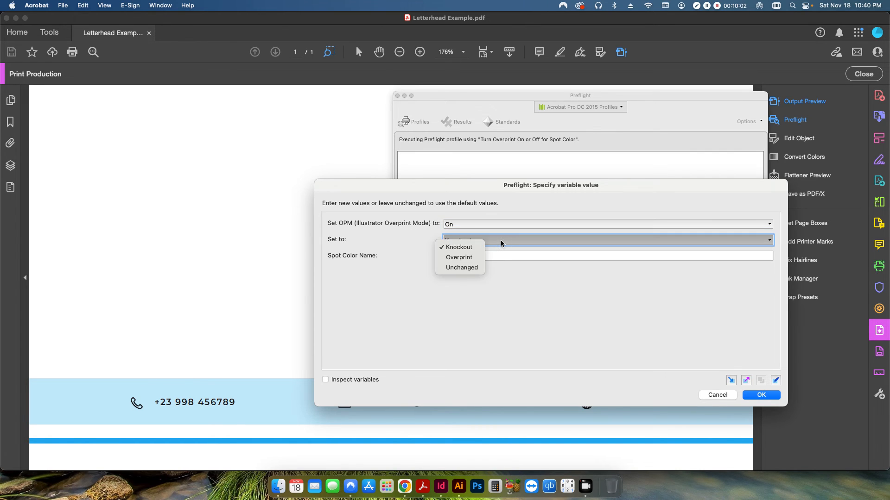
click(468, 257)
key(Tab)
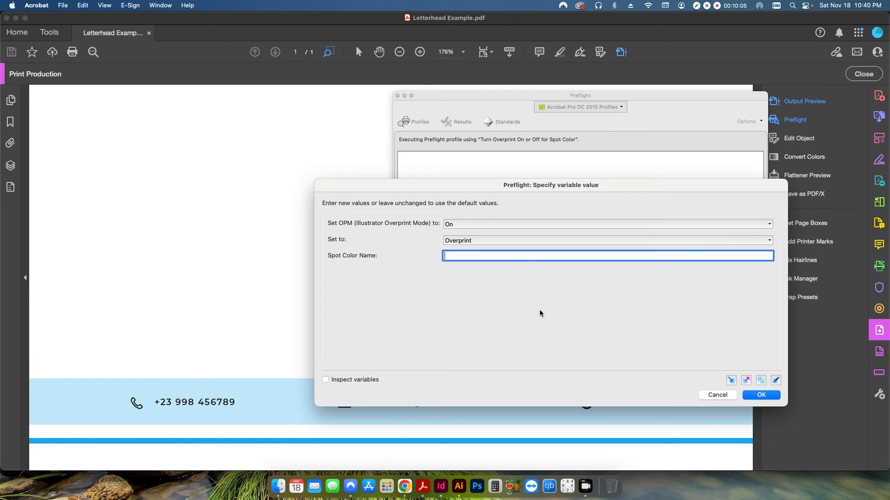
text(Black 5)
click(758, 395)
Step: Save the fixed PDF as "Letterhead Example_OverprintOn" in the Knockout Video folder
key(Right)
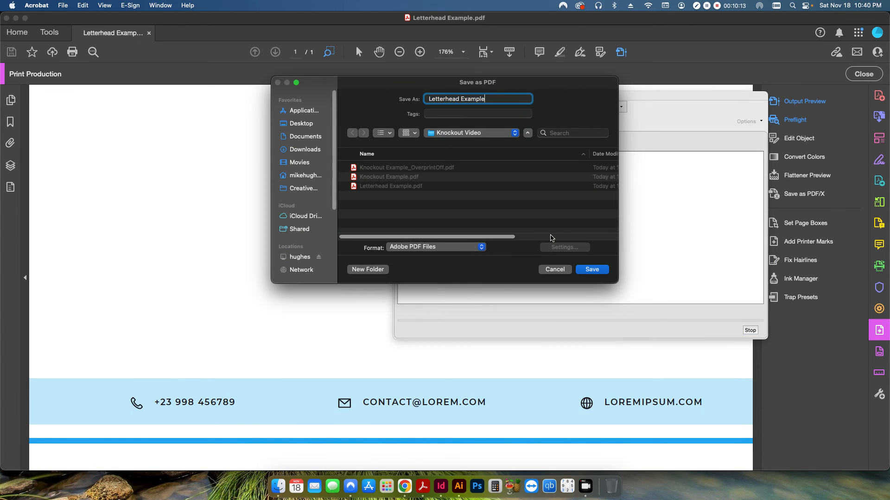
text(_Overprint On)
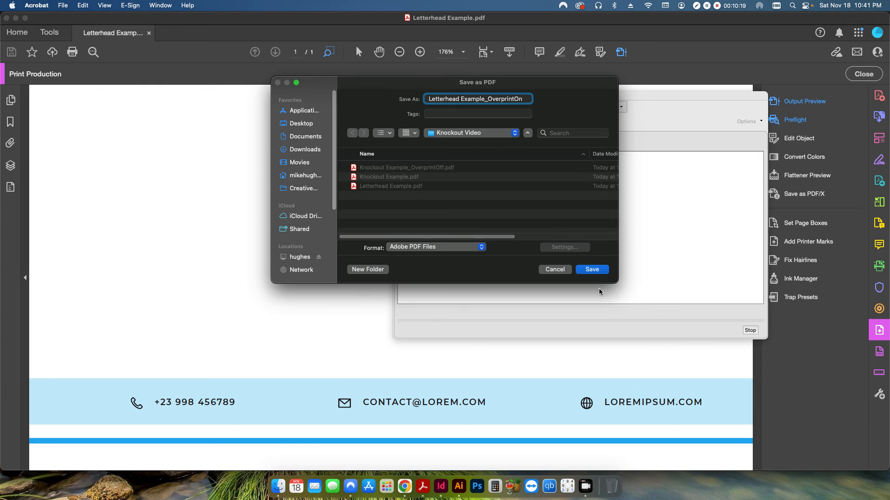
click(594, 270)
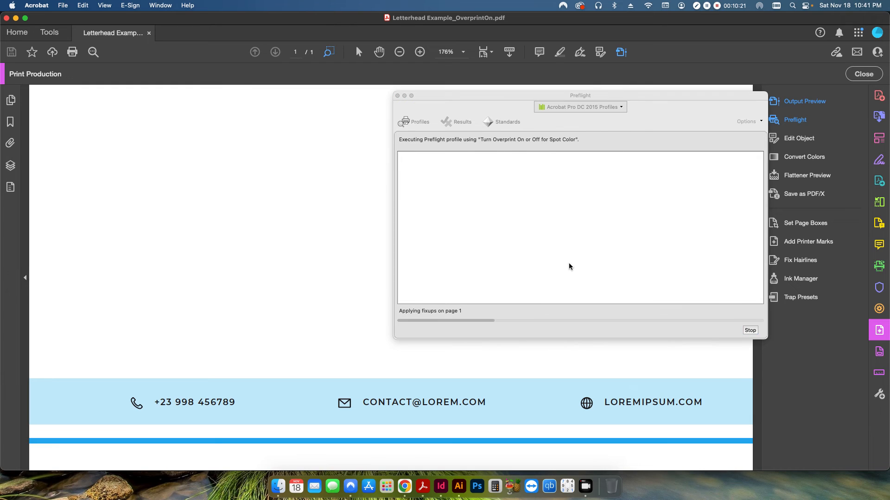
Step: Close Preflight and toggle the Black 5 plate in Output Preview to check whether the footer text overprints the blue bar
click(397, 96)
click(620, 53)
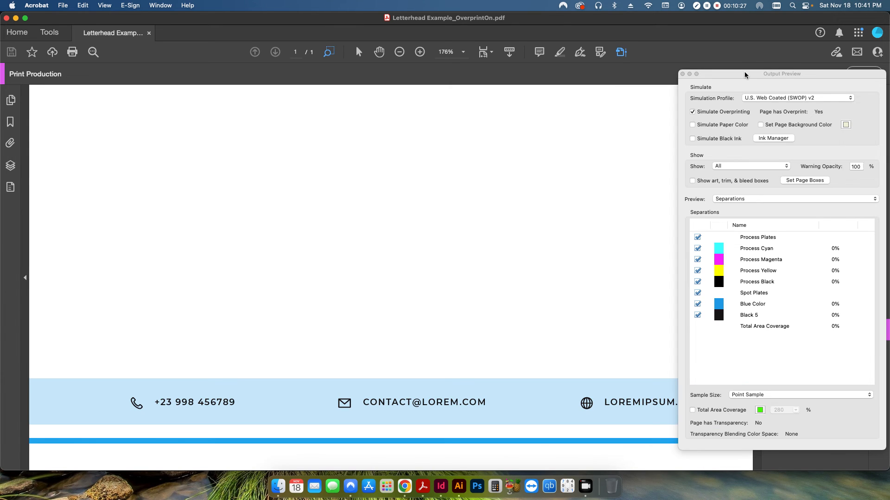
mouse_move(746, 78)
mouse_down()
mouse_move(704, 41)
mouse_move(734, 78)
mouse_up()
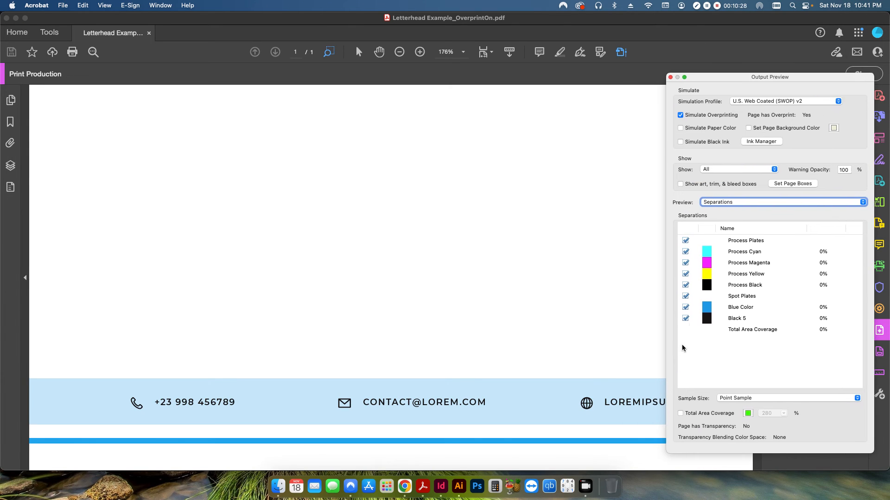
click(685, 319)
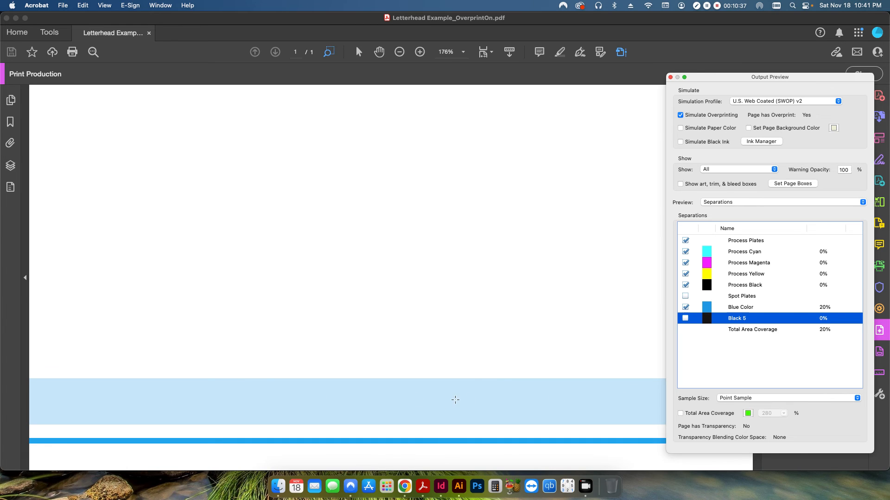
click(685, 319)
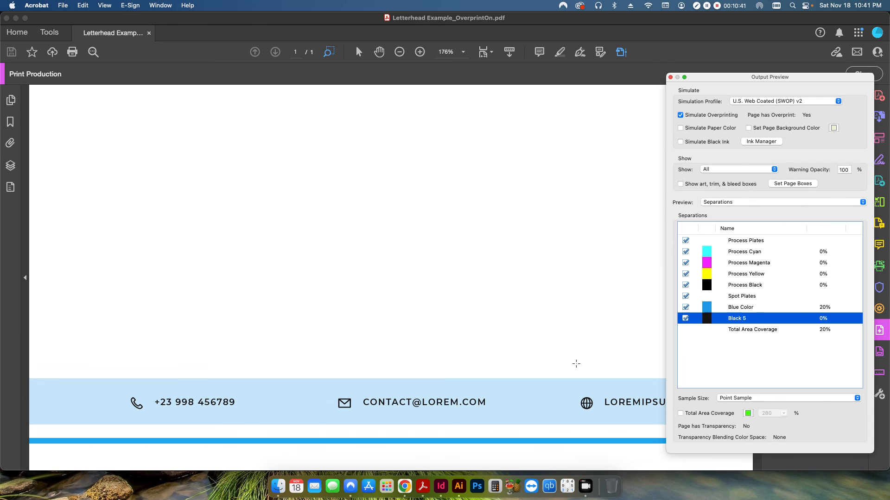
click(685, 319)
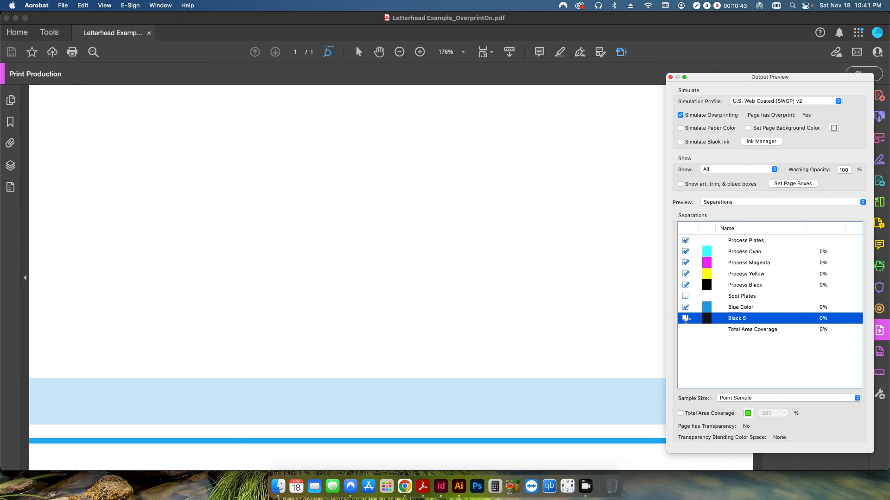
click(685, 318)
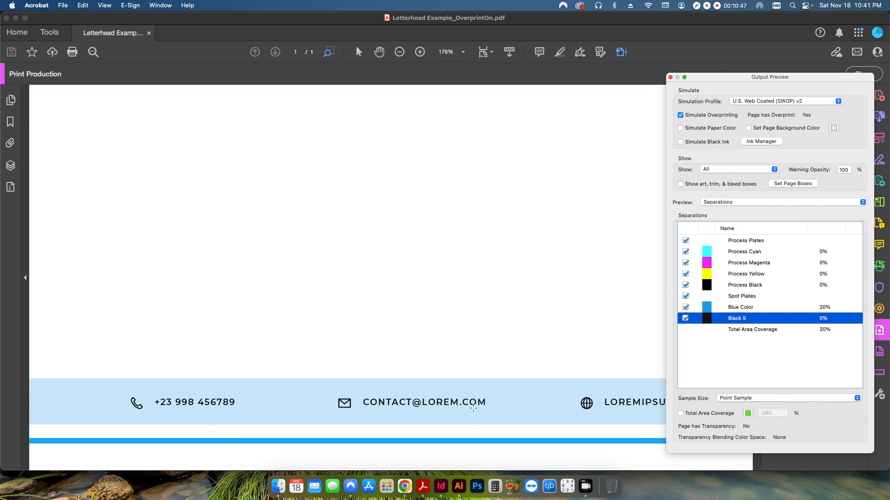
click(686, 318)
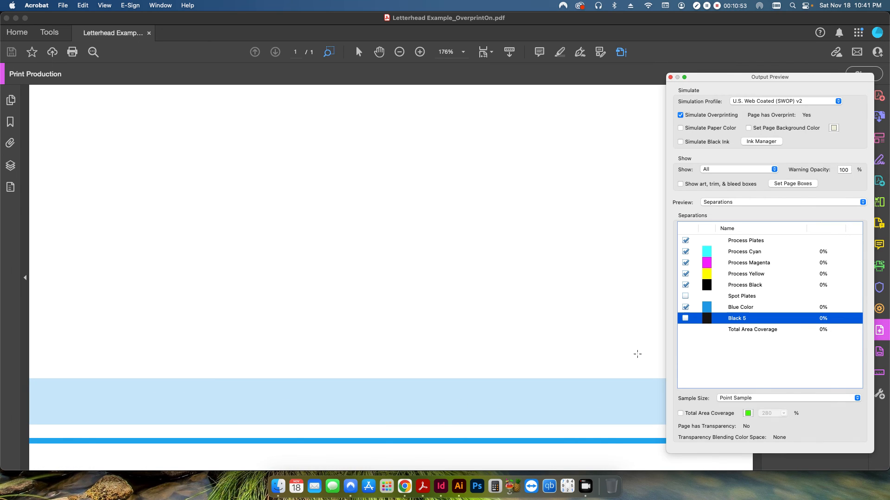
click(685, 318)
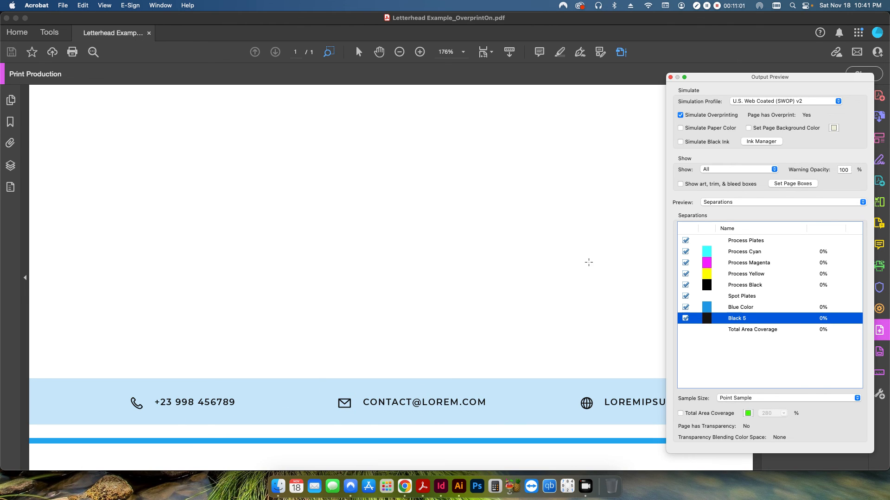
Step: Close Output Preview, fit the whole letterhead page in view, and open the "Turn Overprint On or Off for Spot Color" Preflight fixup for editing
click(670, 77)
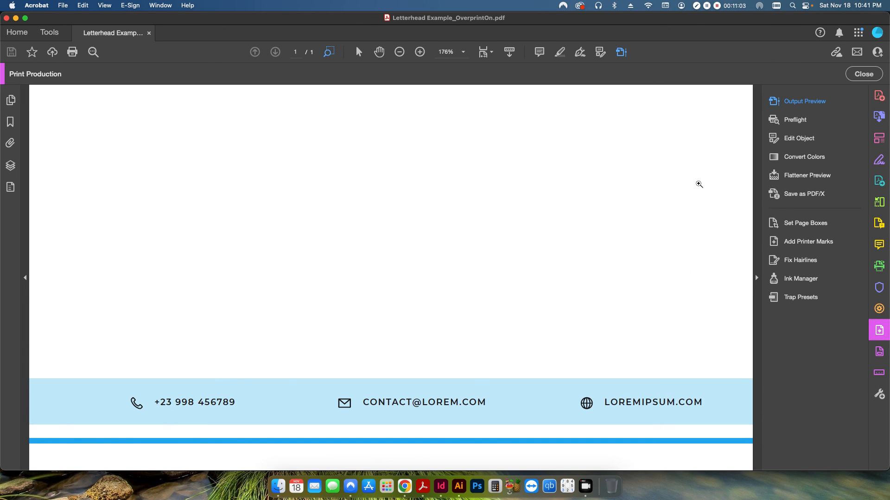
key(super+0)
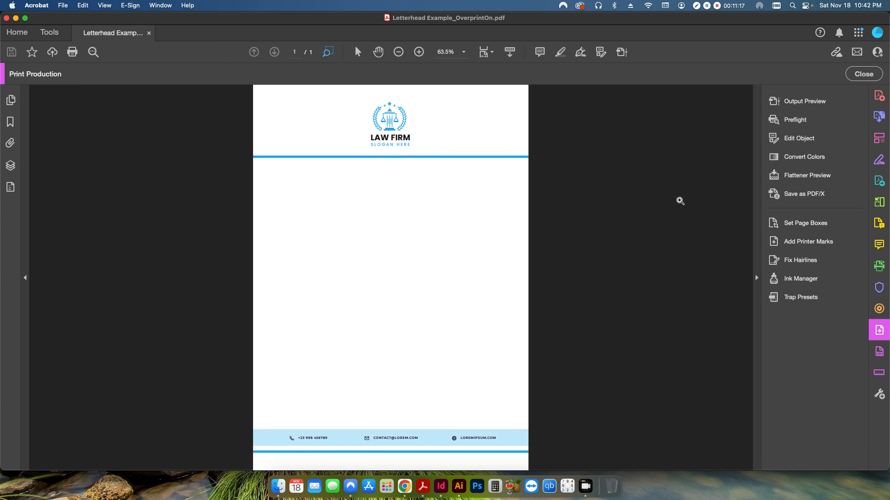
click(788, 120)
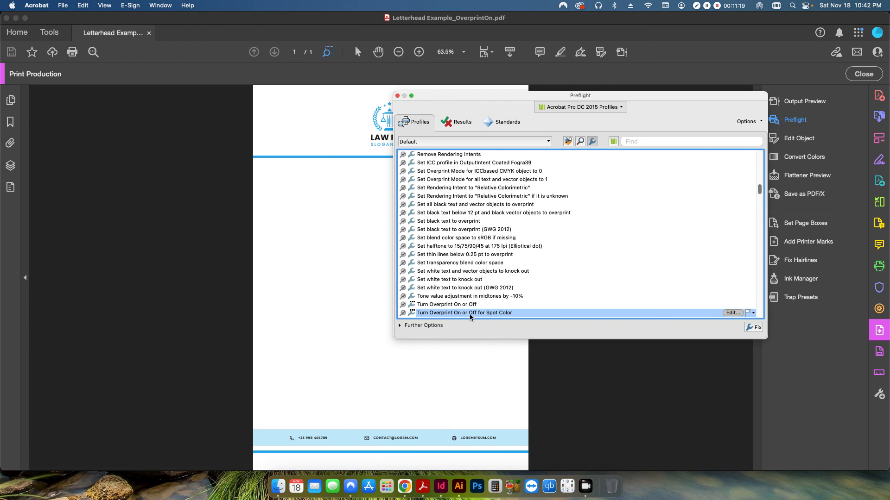
click(733, 313)
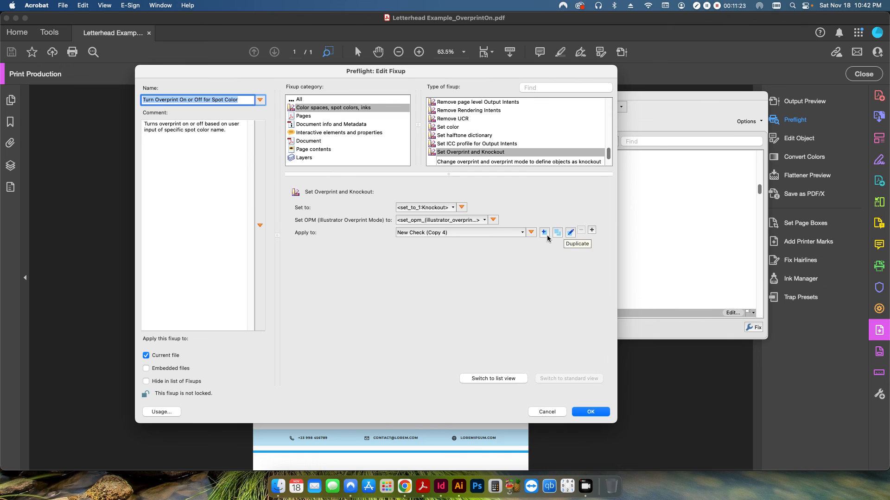
Step: Examine the checks available under the fixup's Apply to setting, cancel the edit, and close Preflight
click(523, 235)
scroll(509, 324, down, 10)
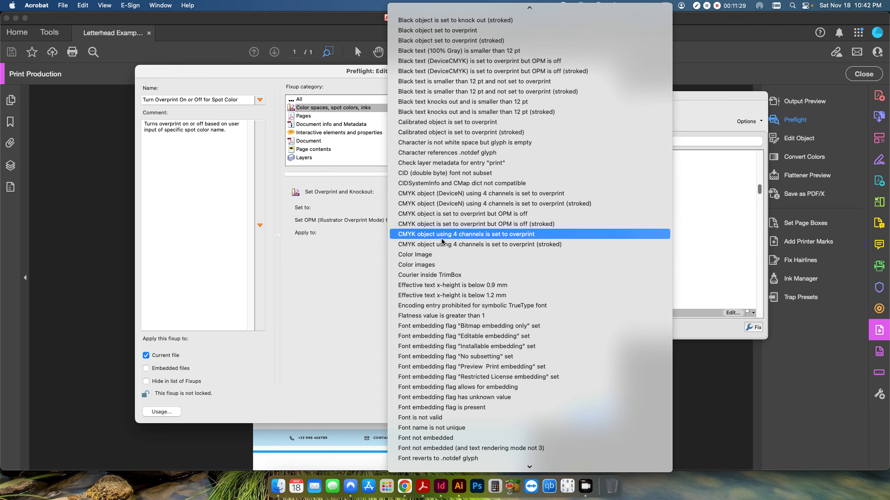
click(350, 263)
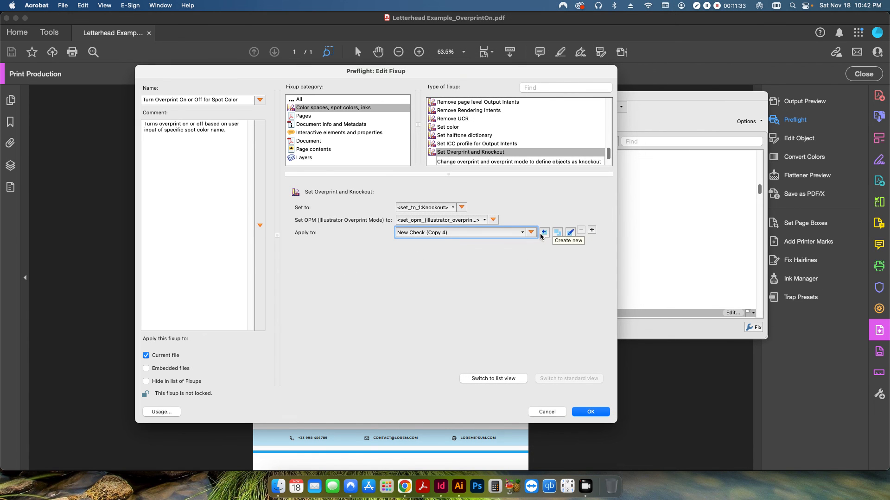
click(548, 411)
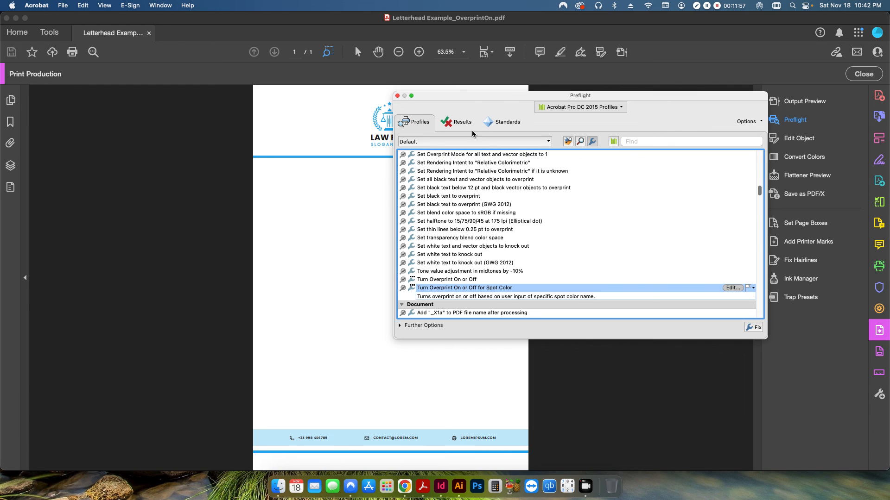
click(397, 96)
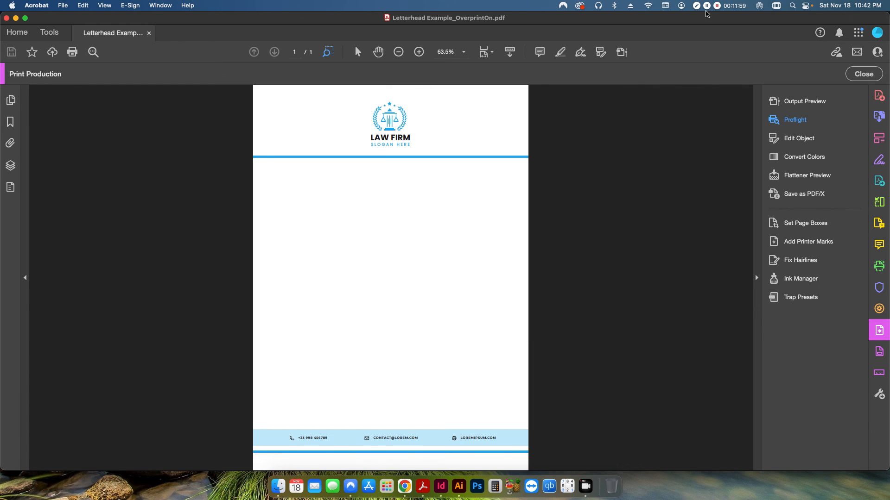